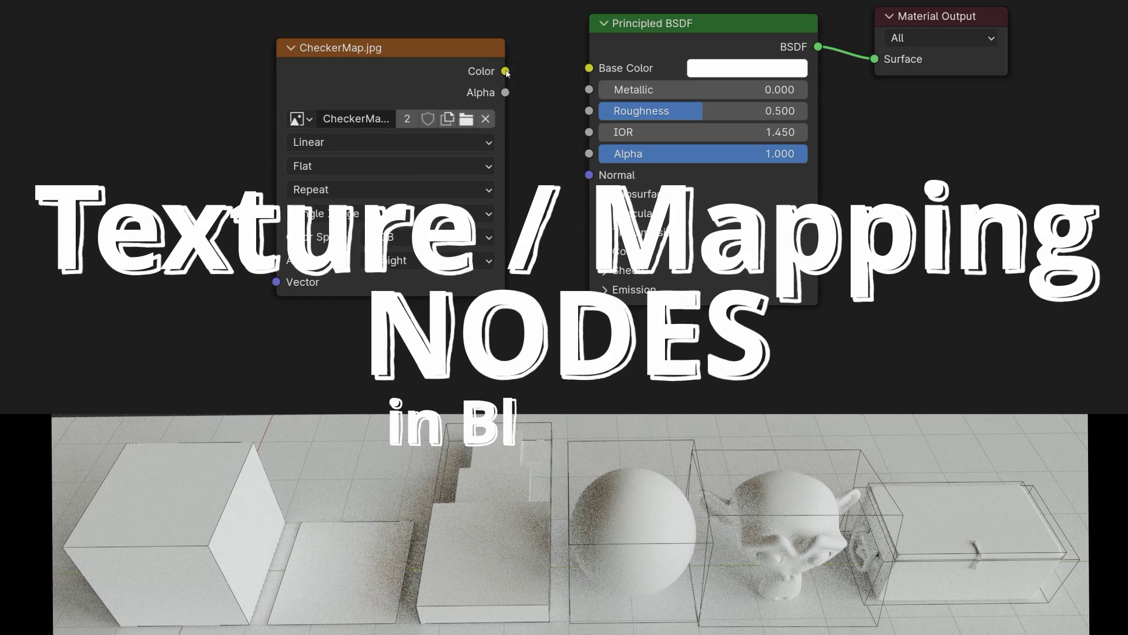
Link the CheckerMap.jpg Color output to the Principled BSDF Base Color input
left_click_drag(507, 73, 589, 68)
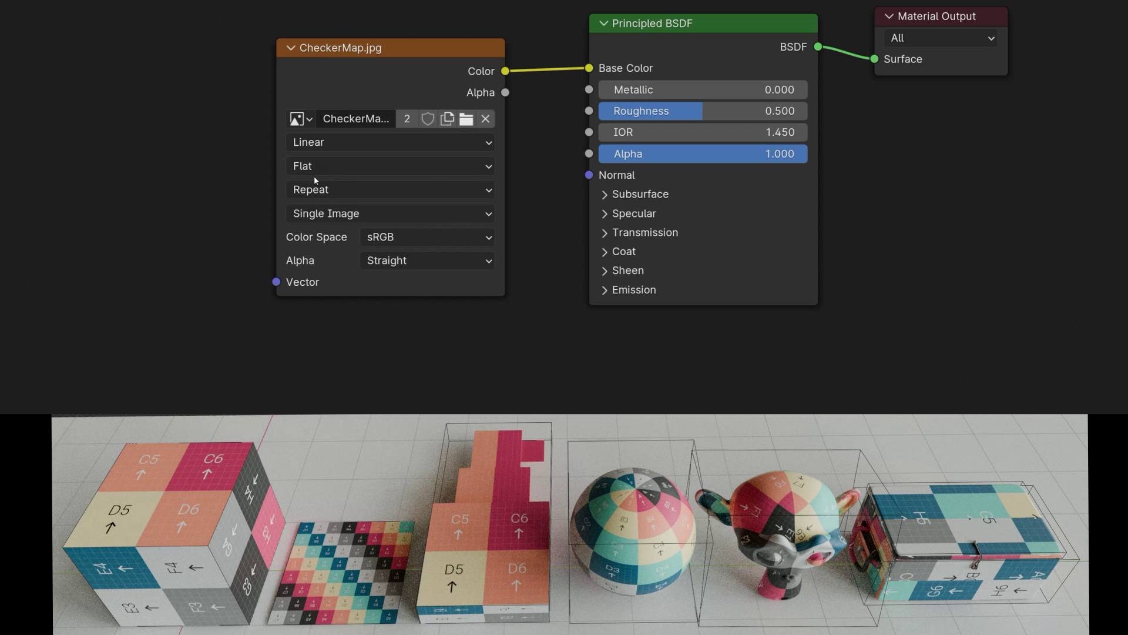
Enable Node Wrangler and add Texture Coordinate and Mapping nodes to the CheckerMap image with Ctrl+T
left_click(361, 53)
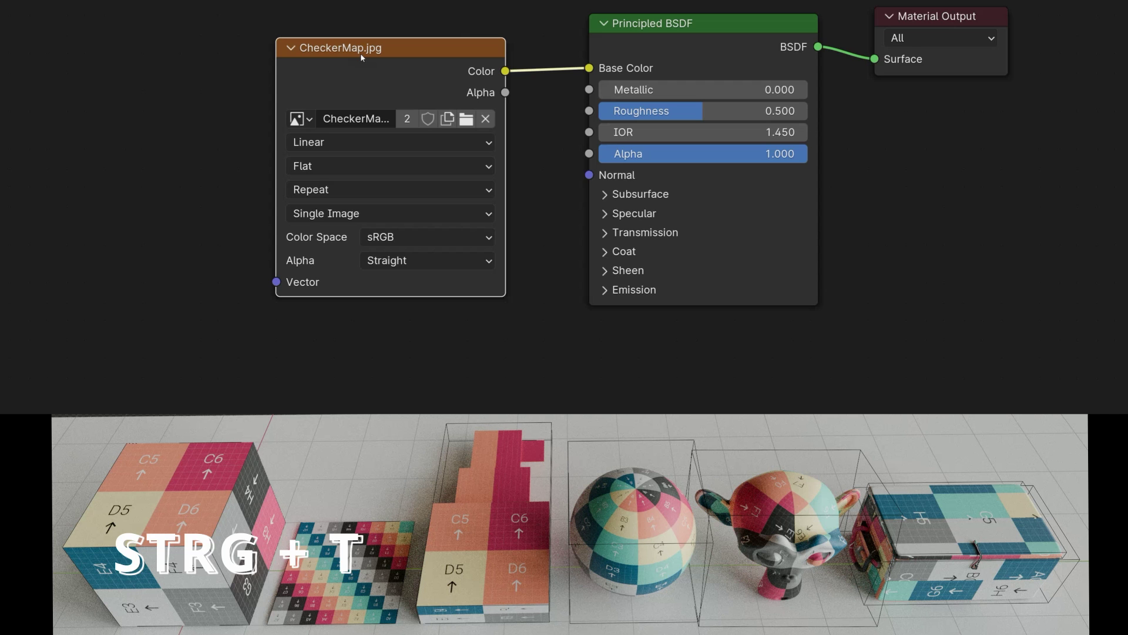
key("ctrl+t")
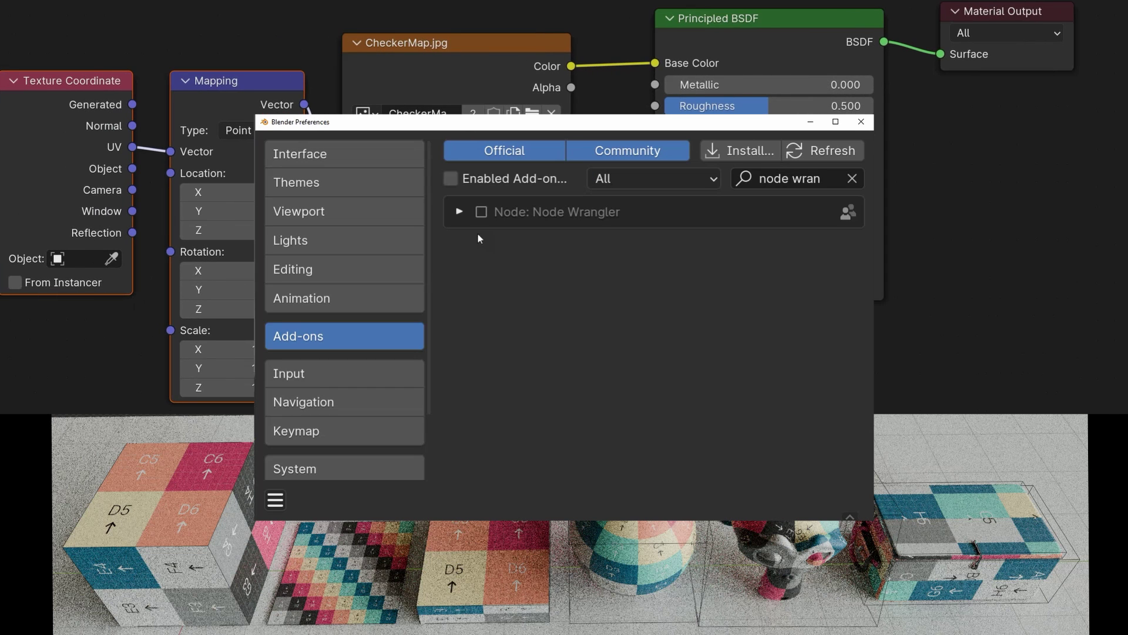
left_click(481, 213)
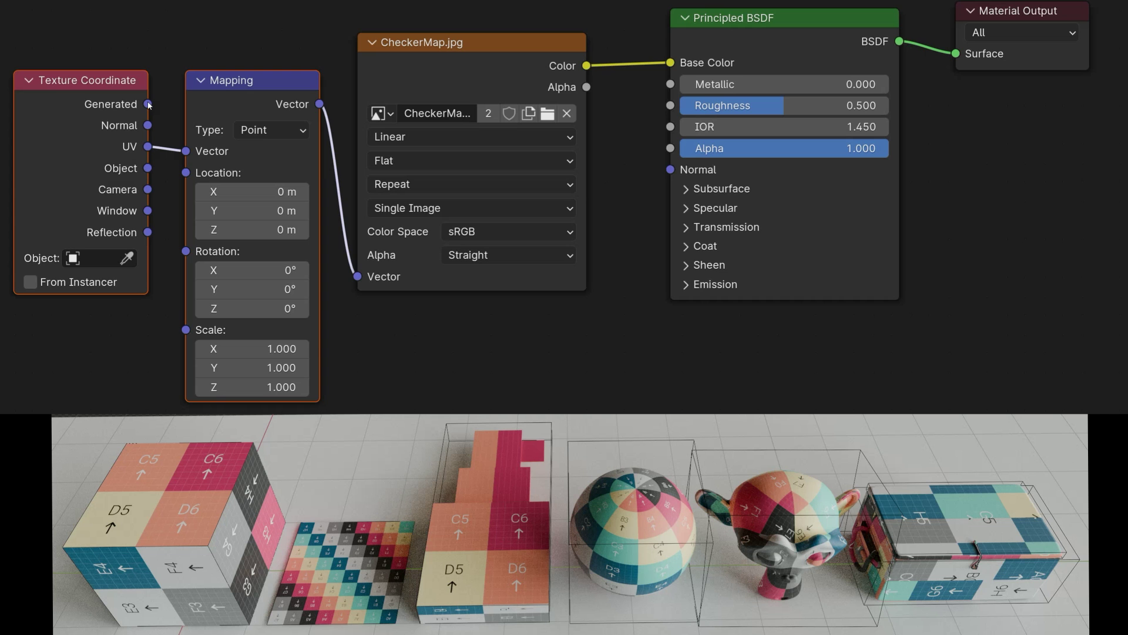
Link the Texture Coordinate Generated output to the Mapping node's Vector input
left_click_drag(148, 104, 184, 151)
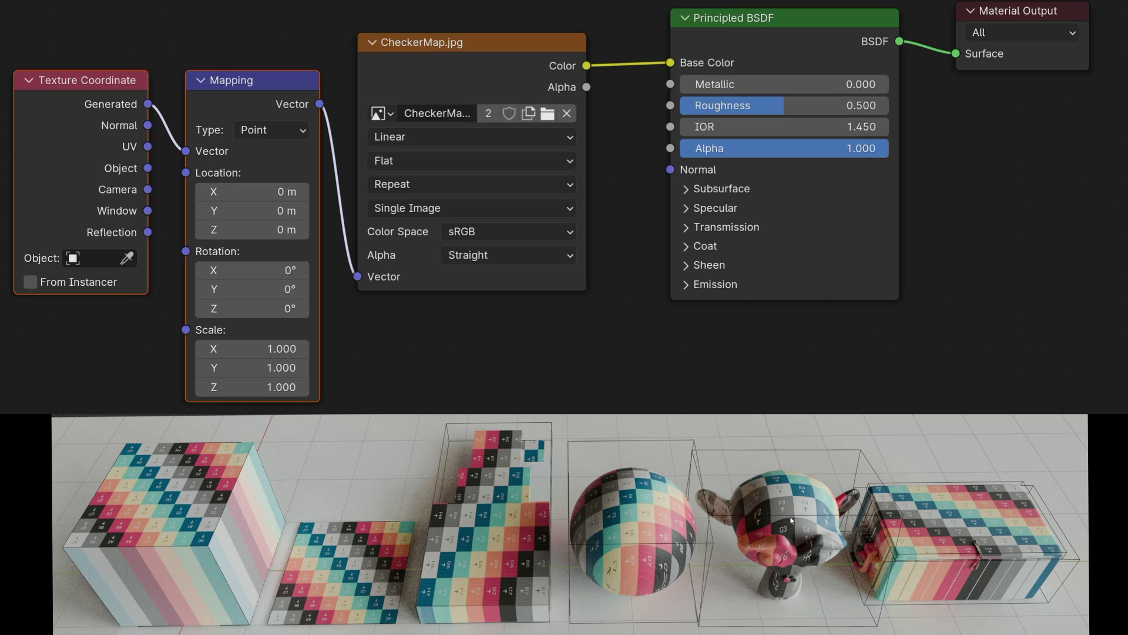
left_click(646, 500)
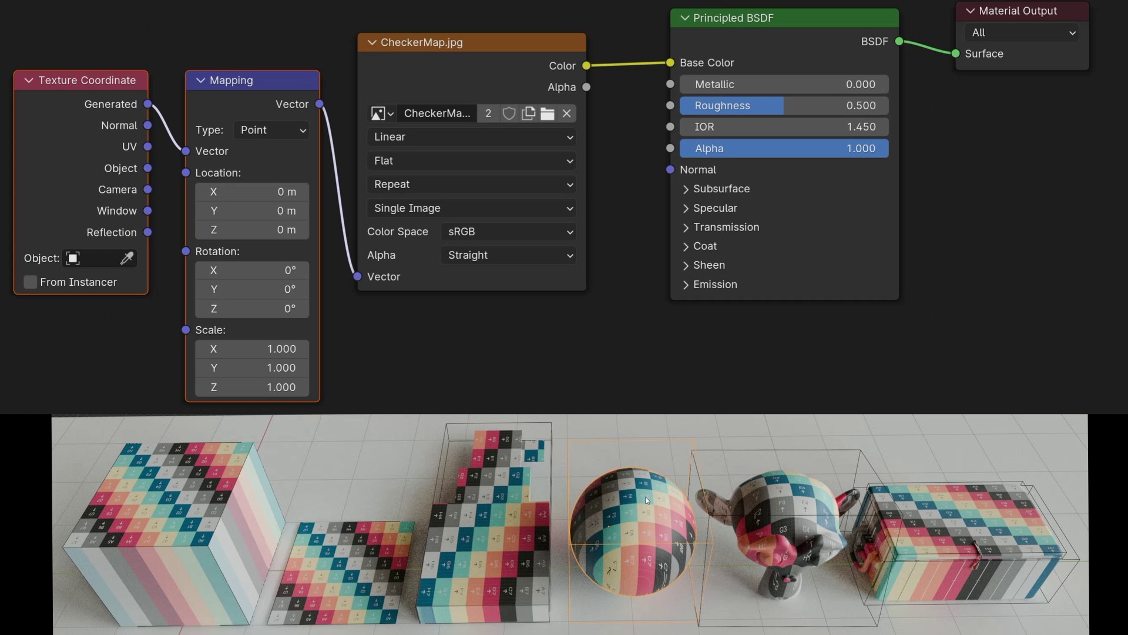
key("s")
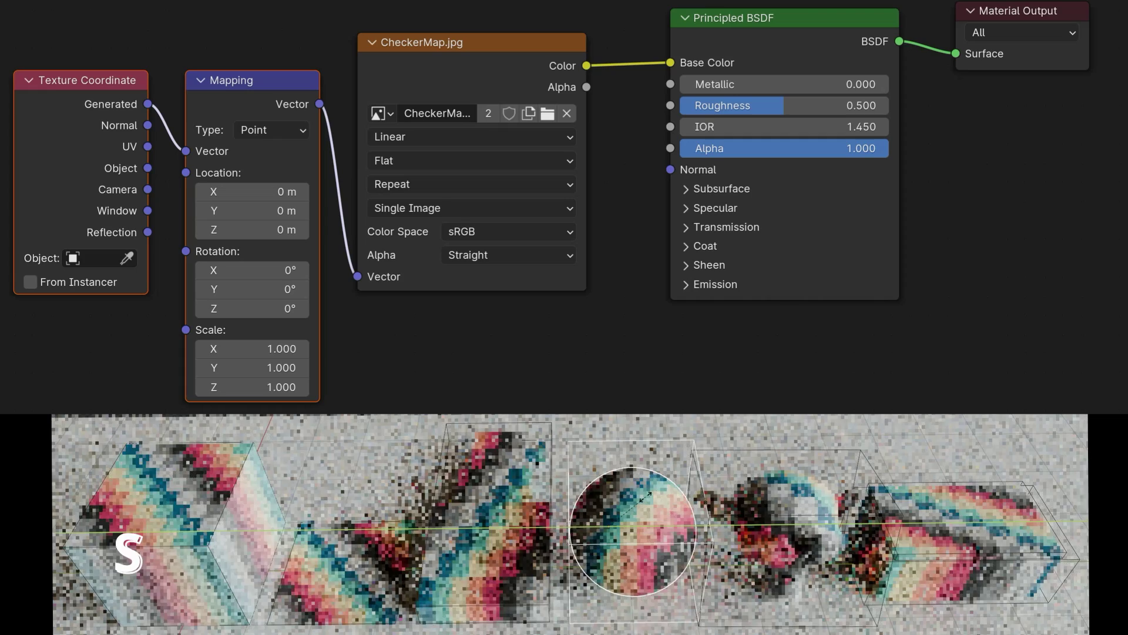
key("y")
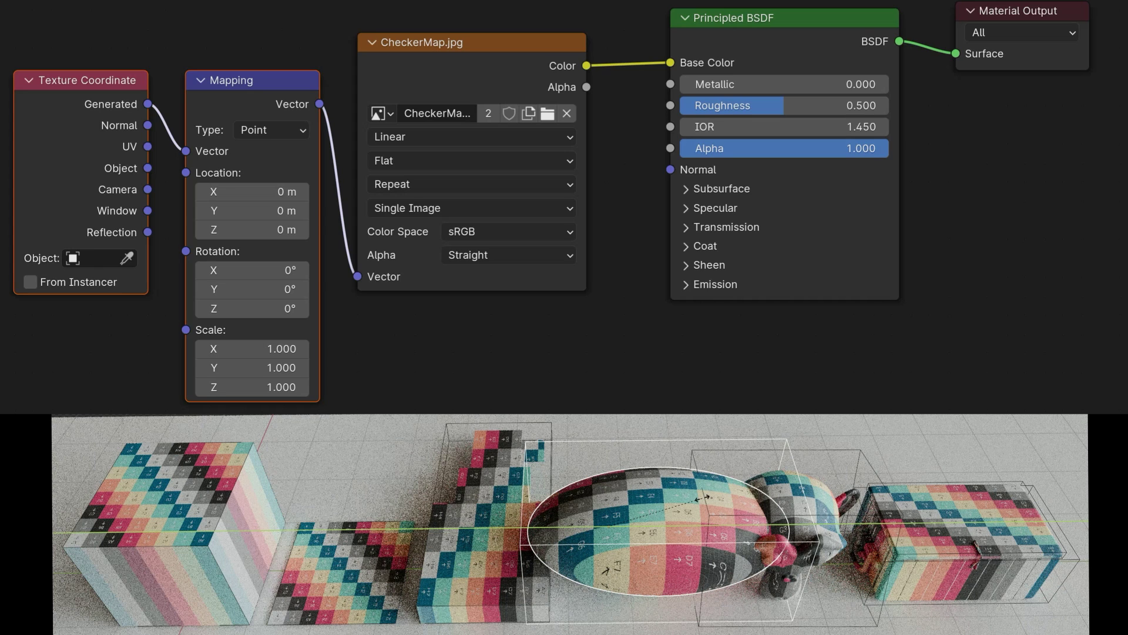
right_click(702, 498)
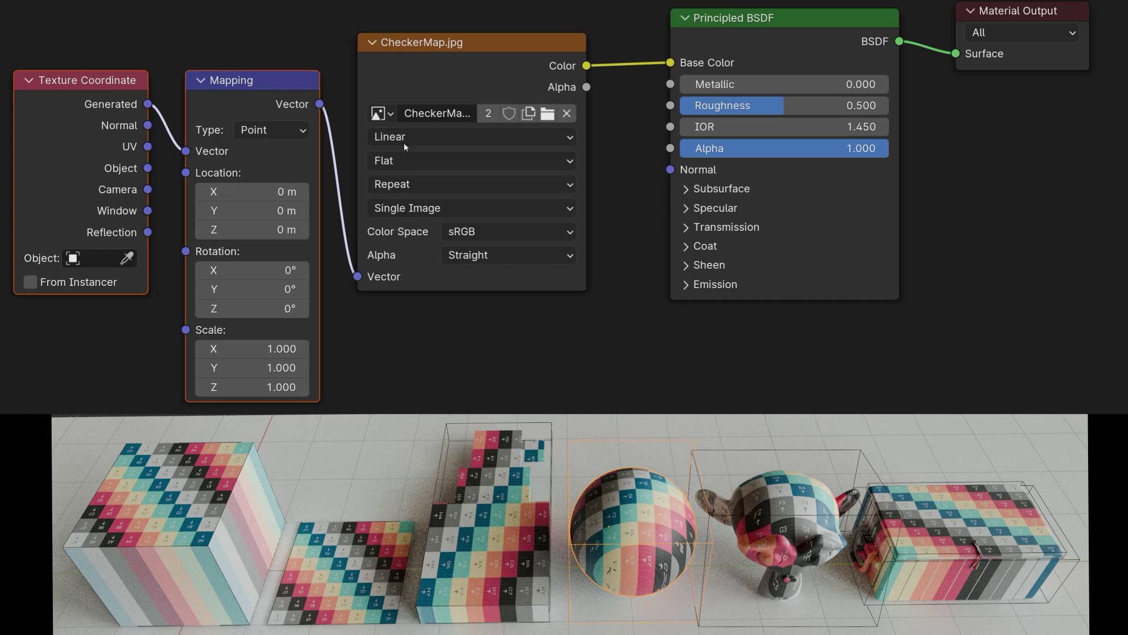
left_click(409, 162)
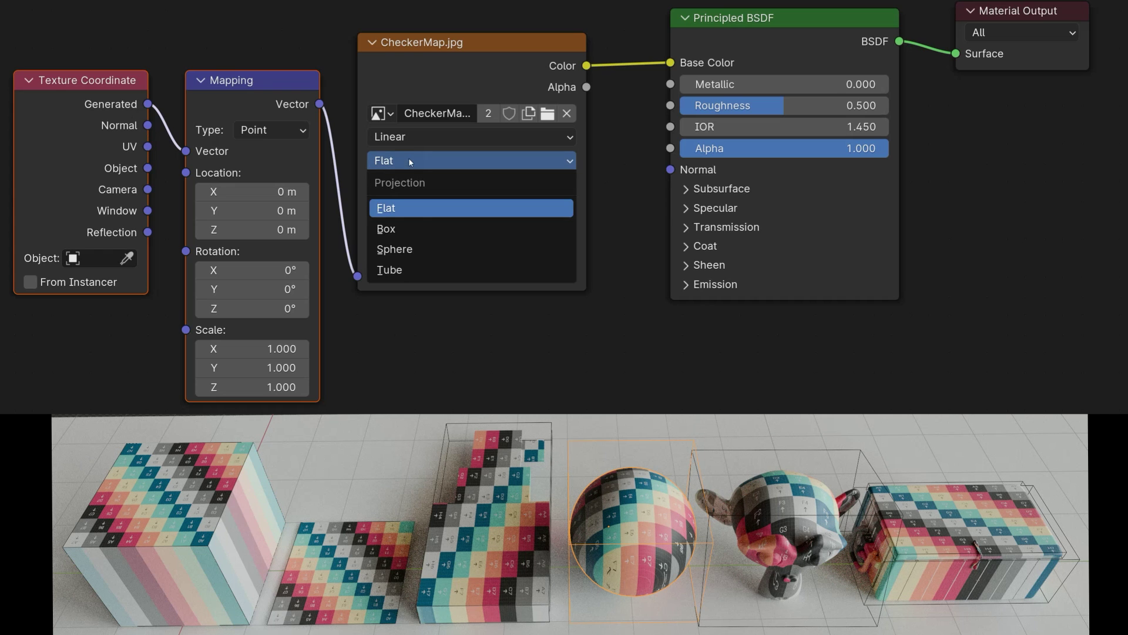
left_click(416, 231)
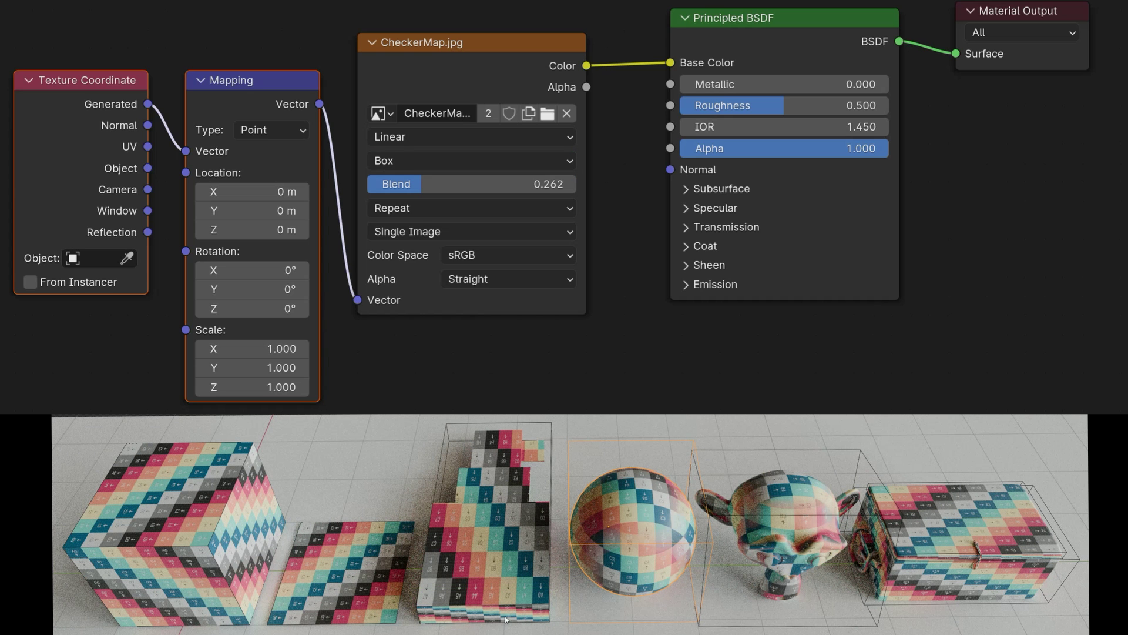
left_click(404, 160)
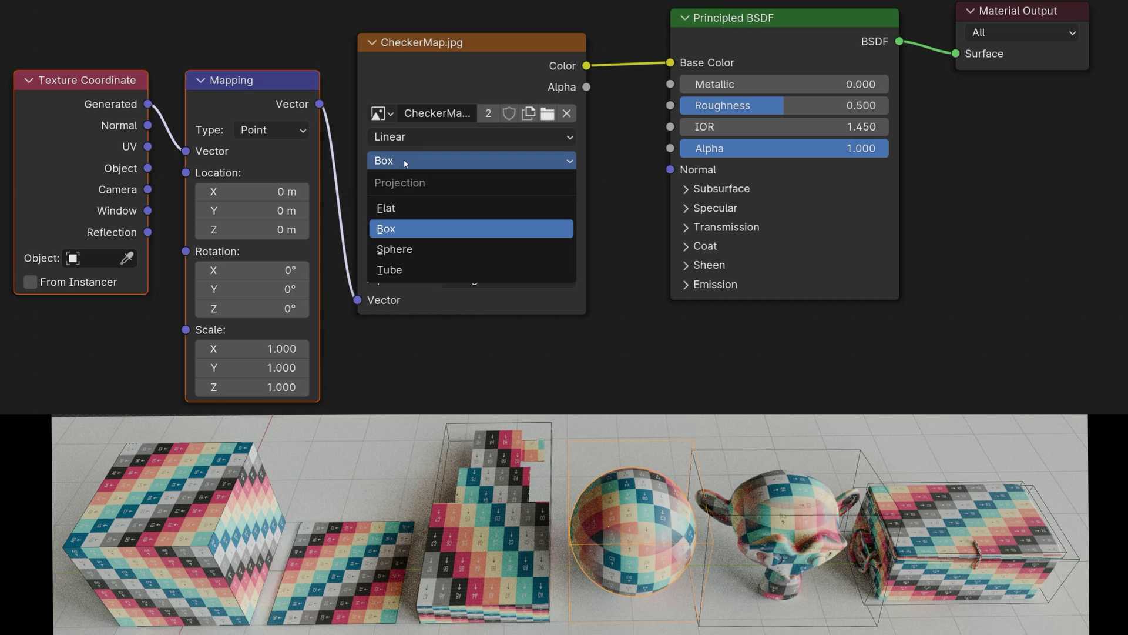
left_click(408, 206)
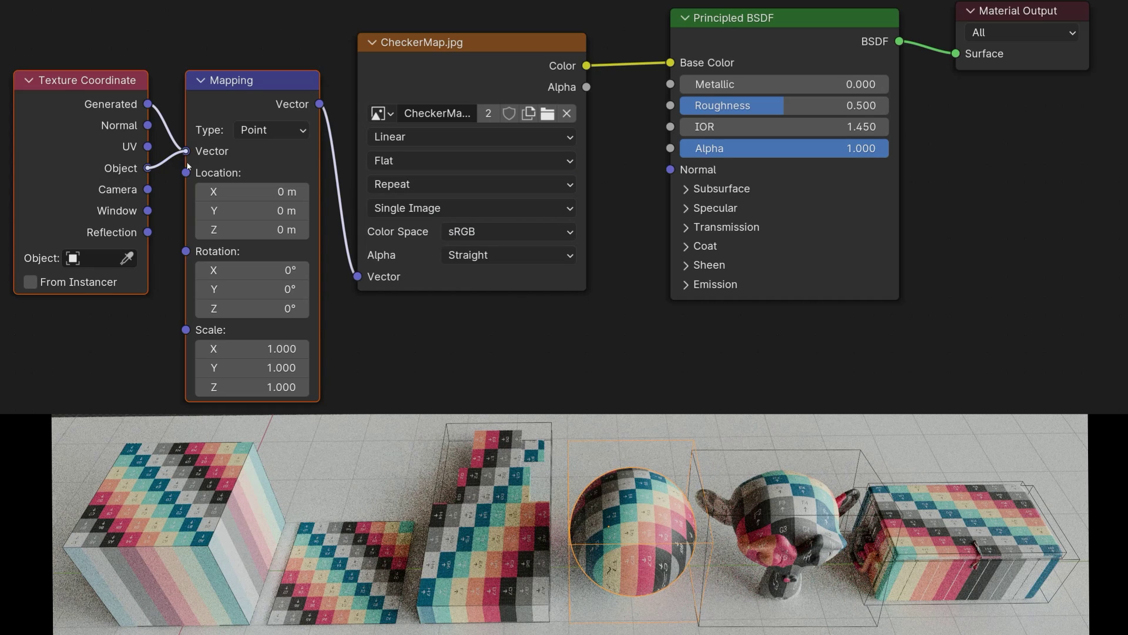
Connect Object coordinates to the Mapping Vector and set the CheckerMap extension to Clip
left_click_drag(187, 166, 187, 165)
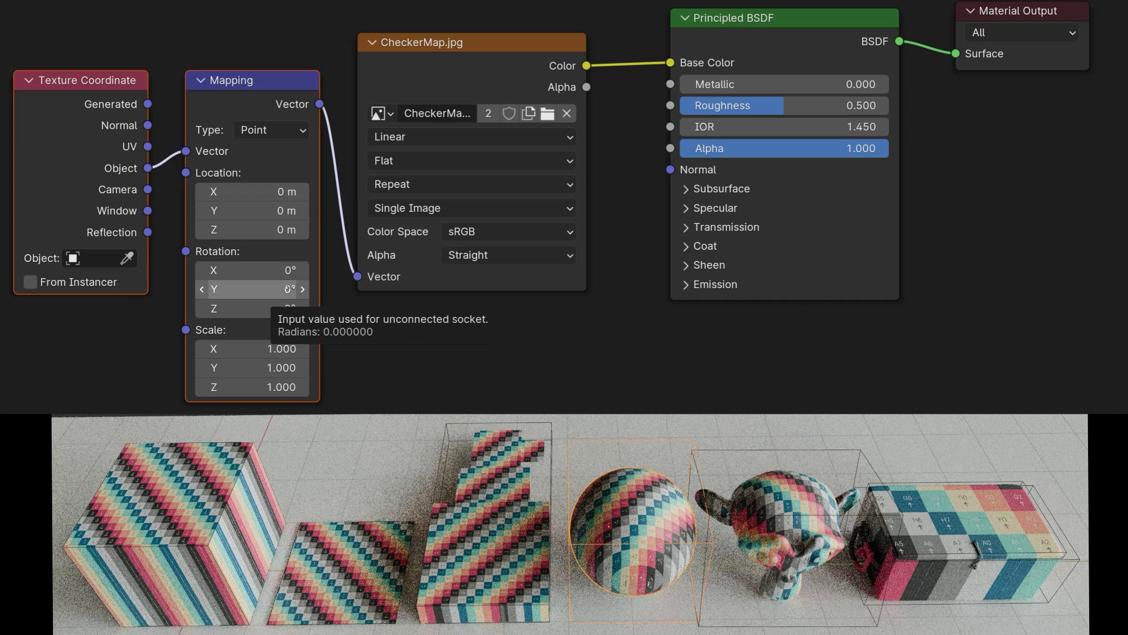
left_click(401, 185)
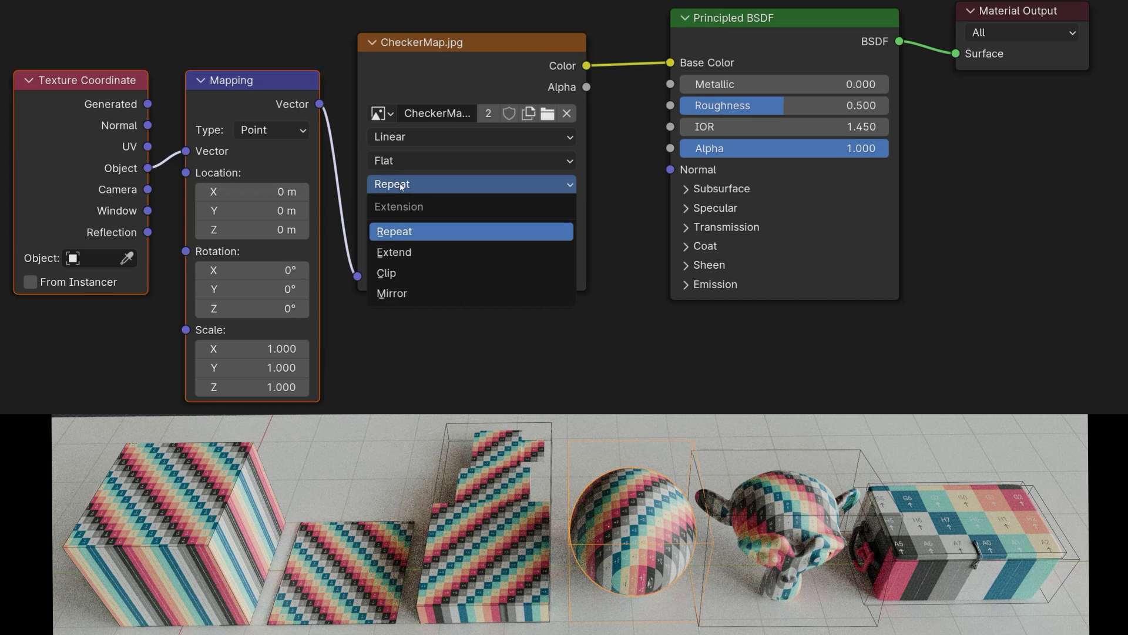
left_click(419, 272)
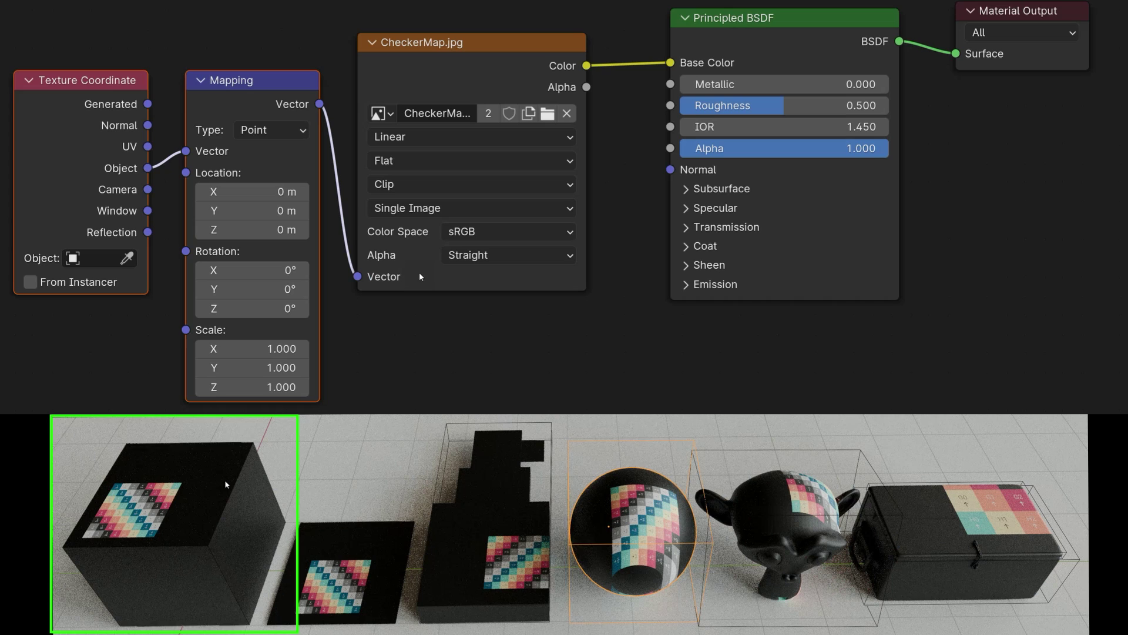
In top view, select the cubes, stepped object, sphere, monkey and rightmost box one by one
left_click(205, 533)
key("KP_7")
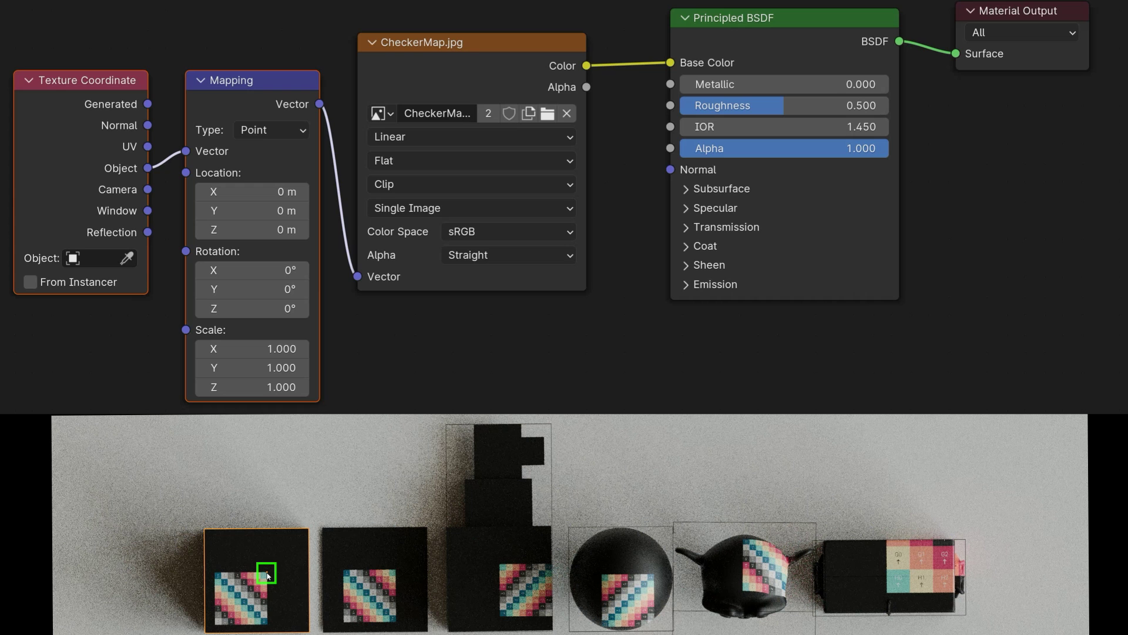
left_click(369, 560)
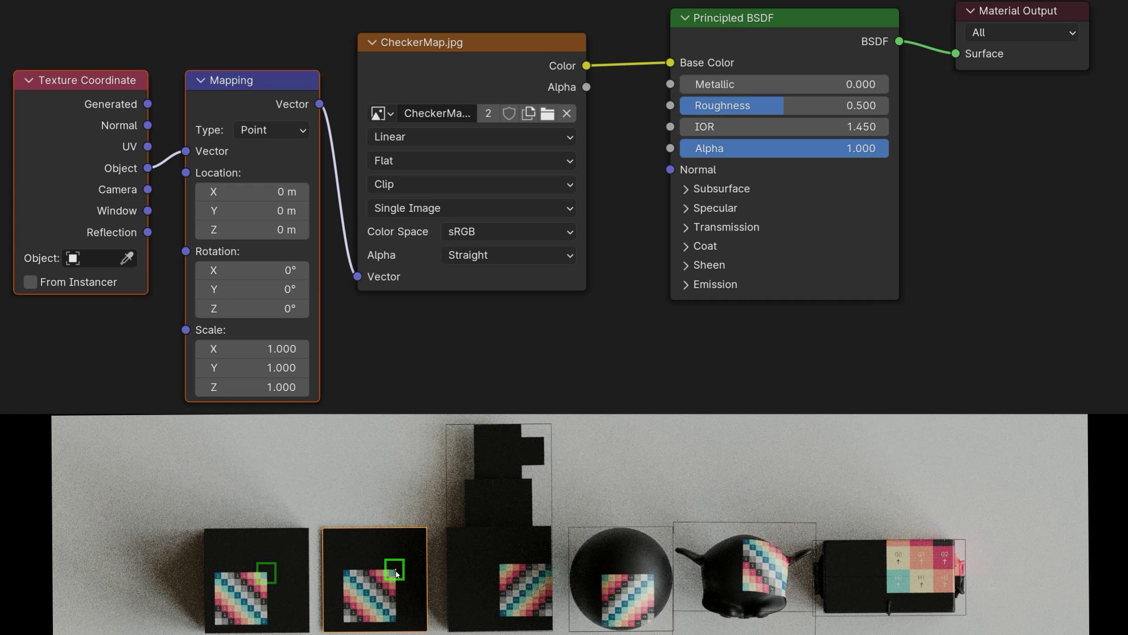
left_click(530, 549)
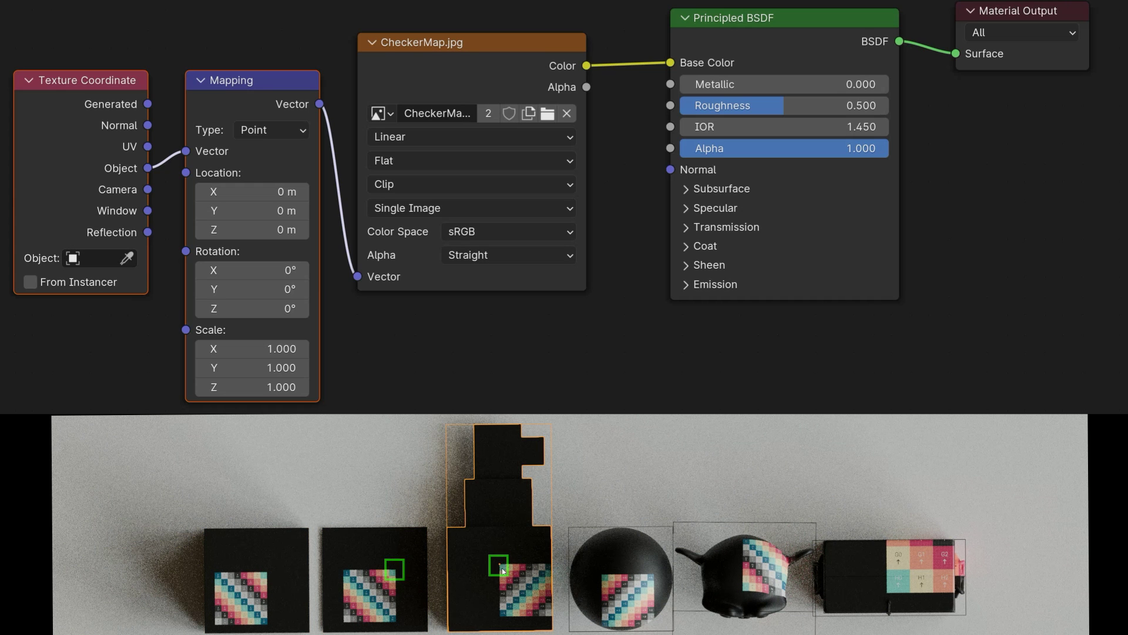
left_click(602, 573)
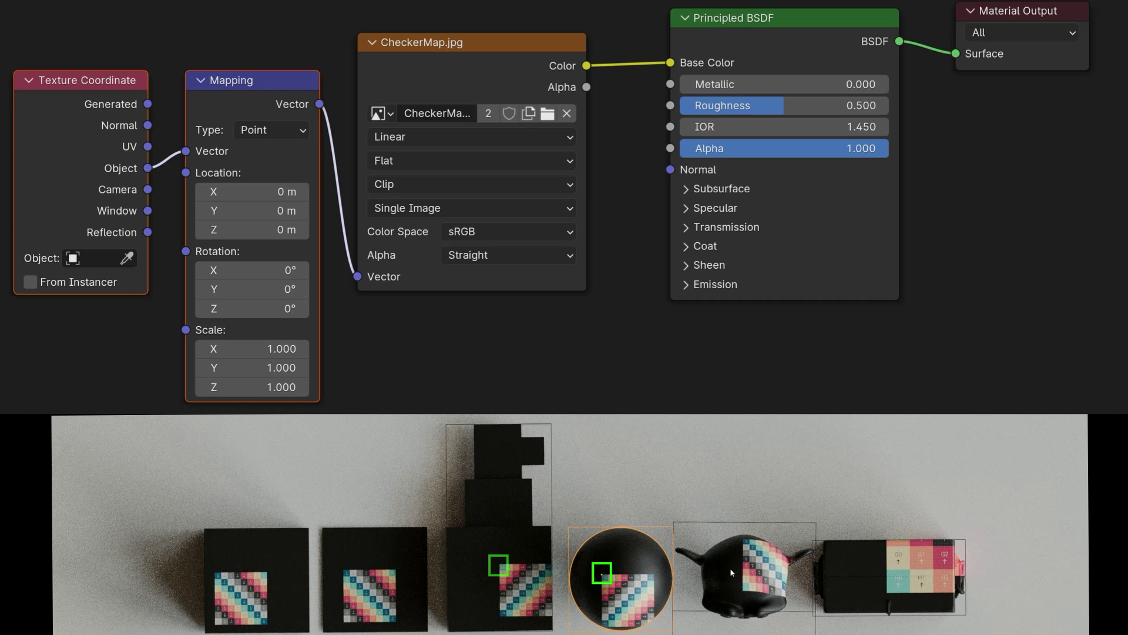
left_click(742, 597)
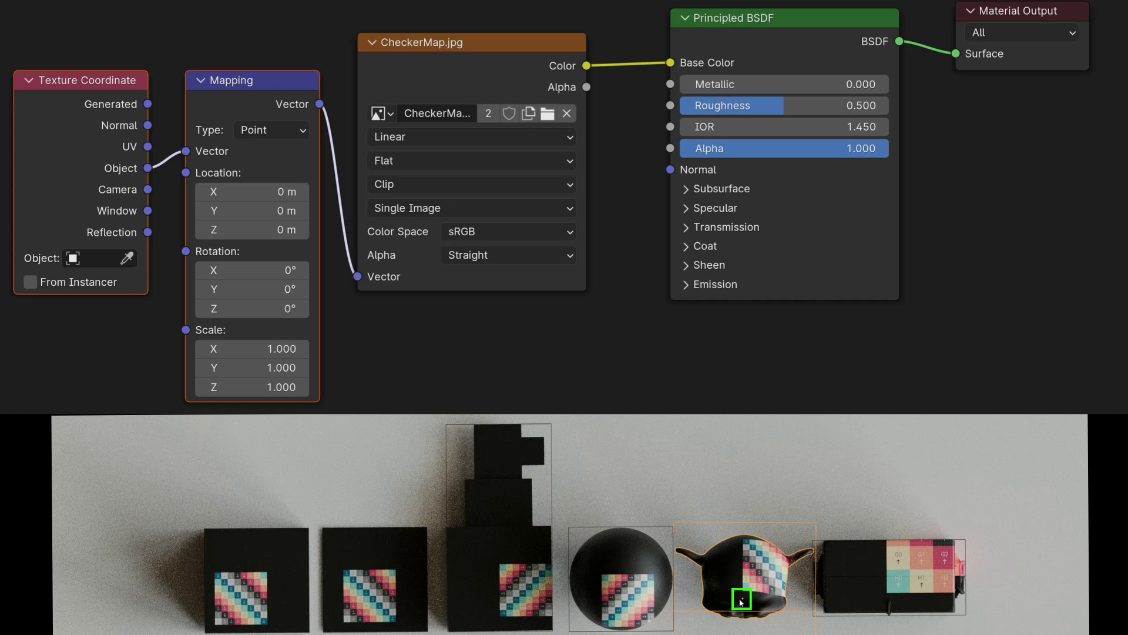
left_click(887, 592)
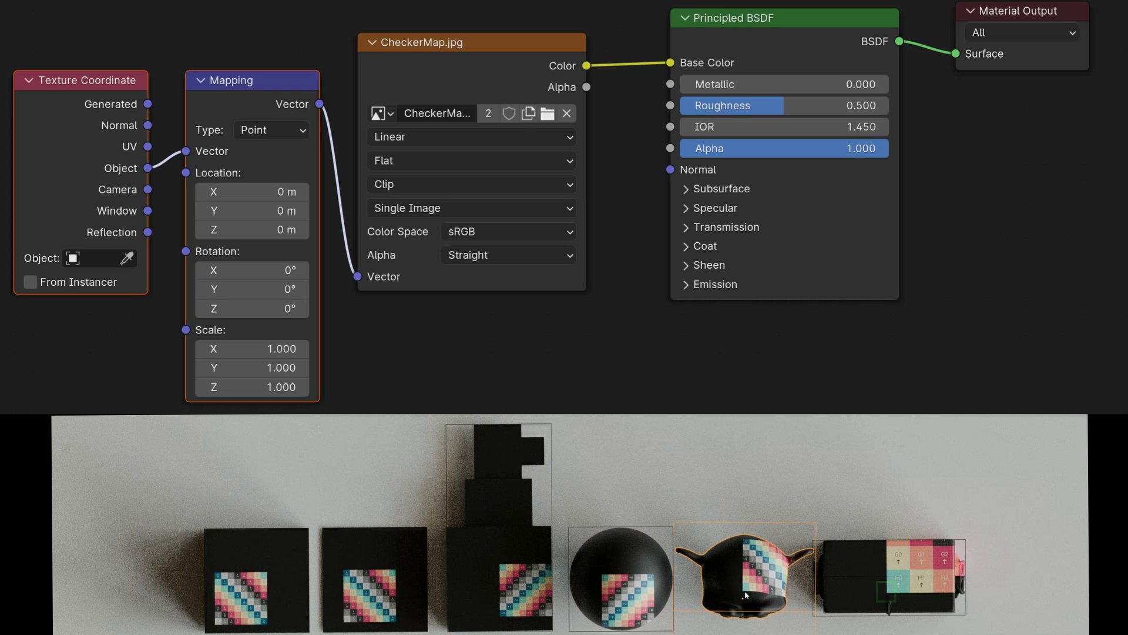
left_click(887, 591)
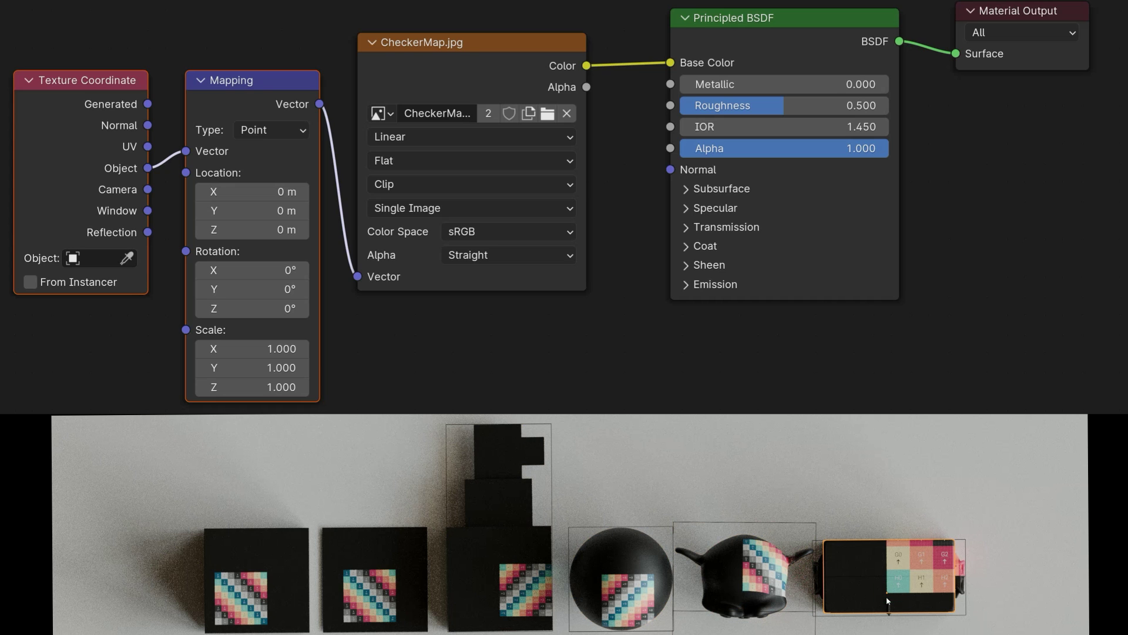
Select the second box and enable Affect Only Origins in the transform options
left_click(422, 556)
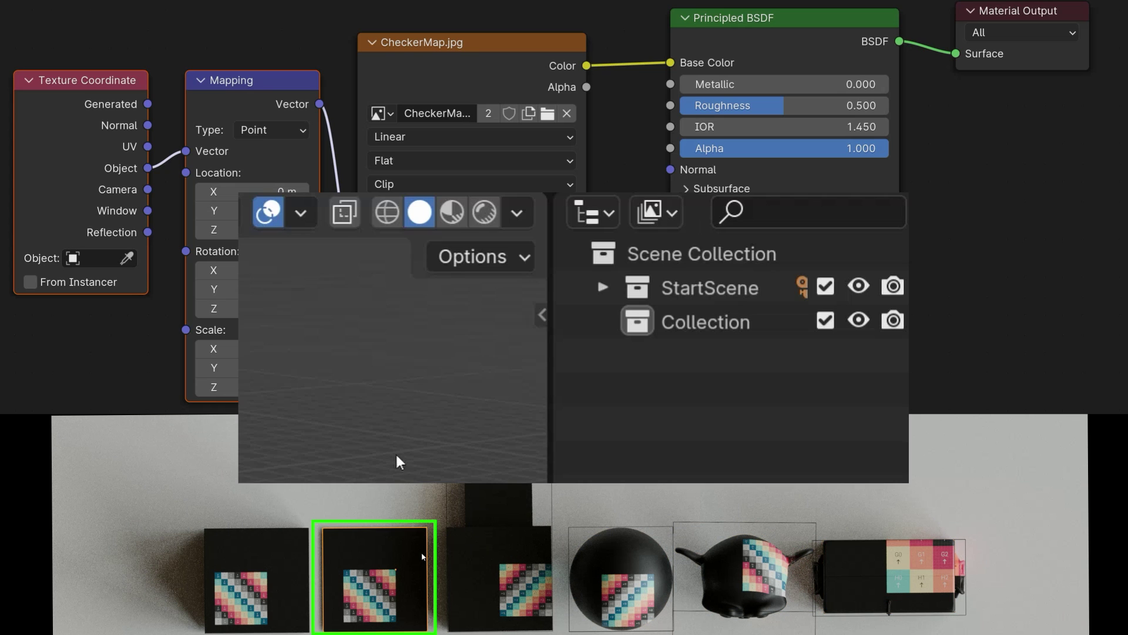
left_click(527, 258)
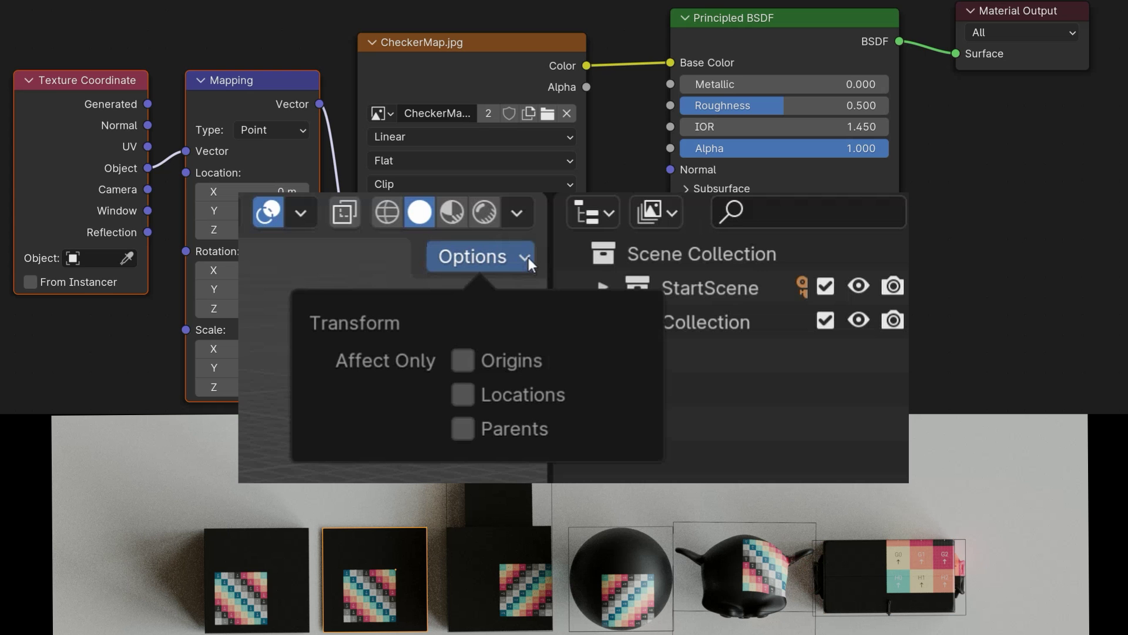
left_click(463, 360)
Rotate and then move the second box's origin to shift its checker patch
key("r")
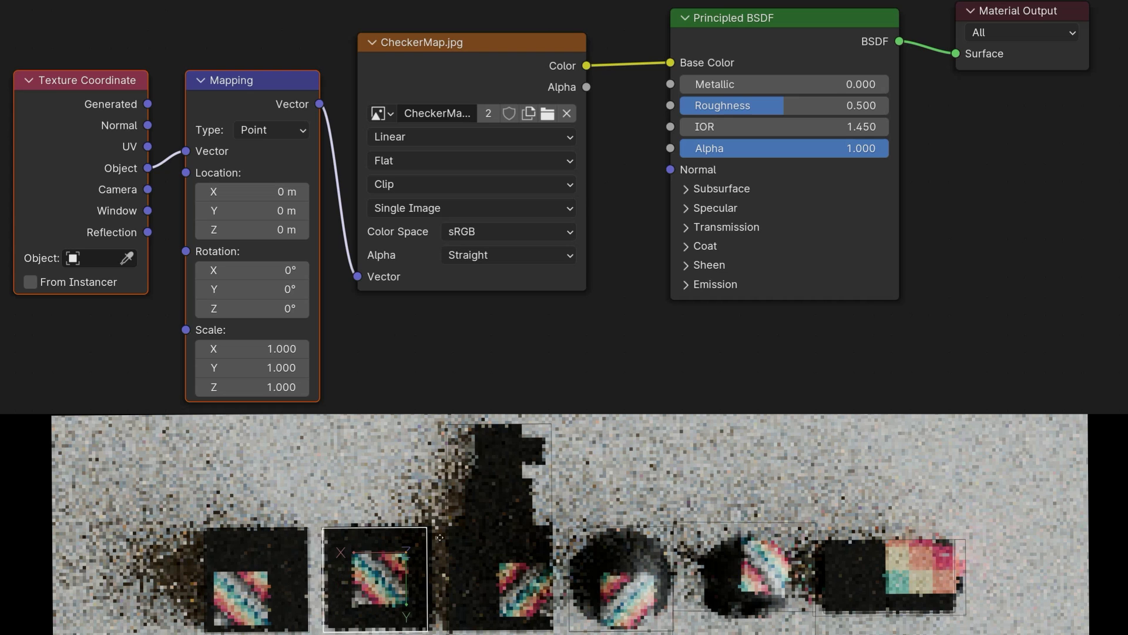
left_click(441, 539)
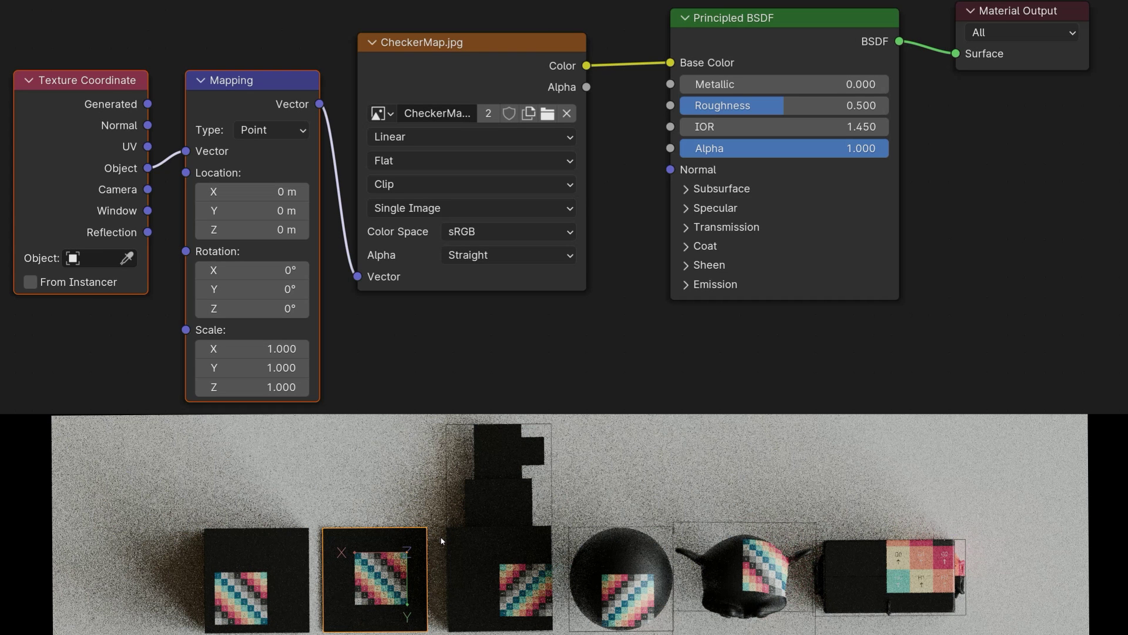
key("g")
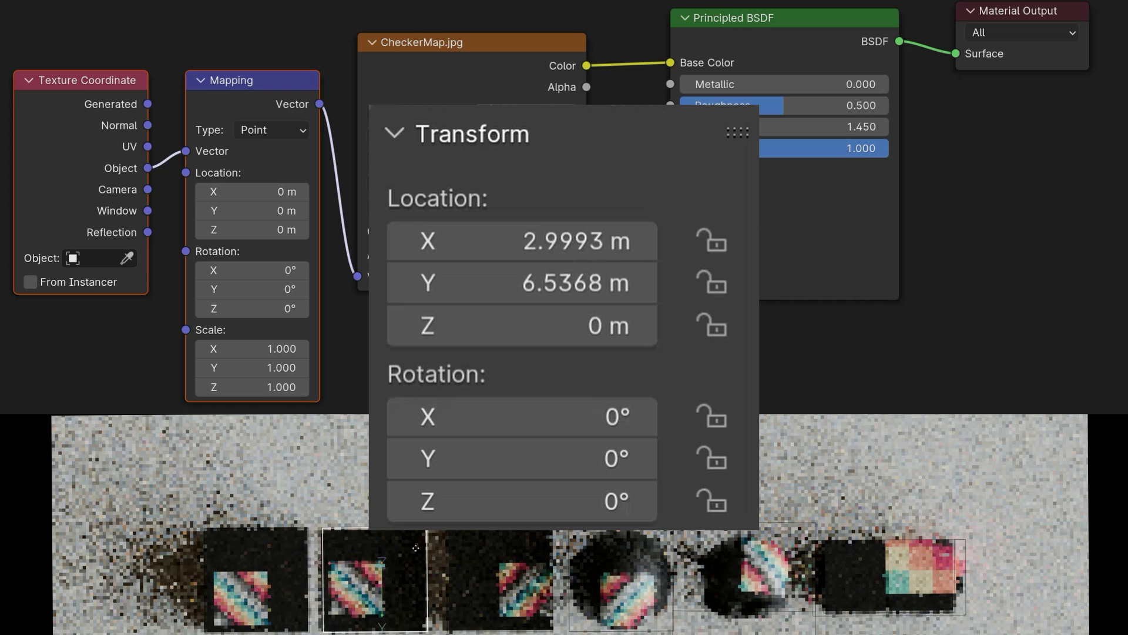
left_click(416, 548)
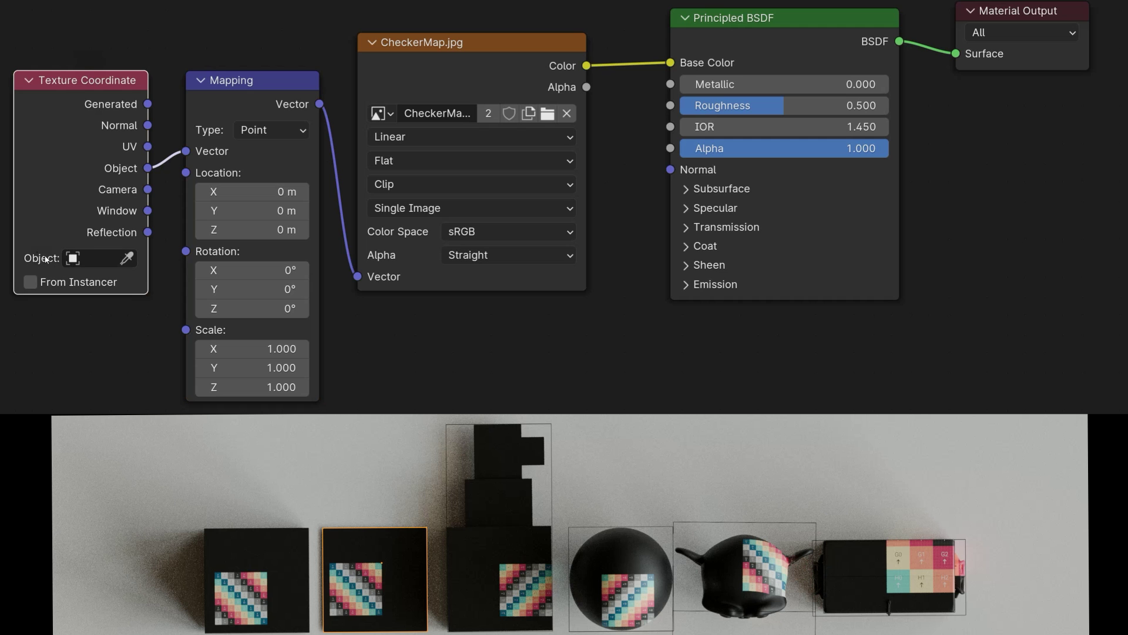
Add a sphere empty and set it as the Texture Coordinate node's object
key("shift+a")
mouse_move(544, 266)
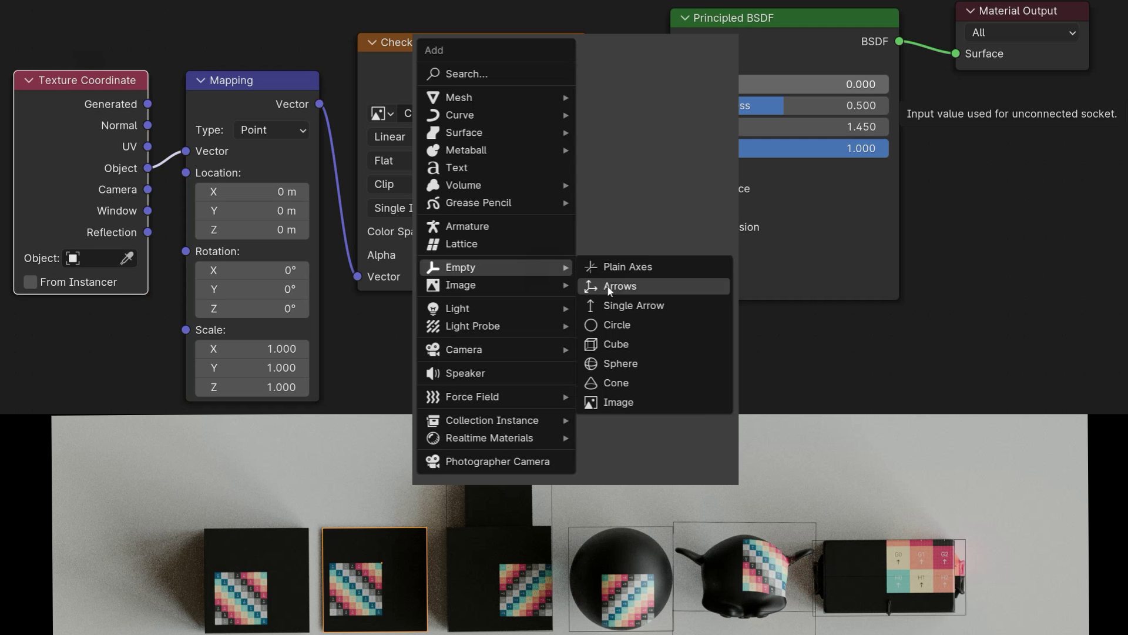
left_click(618, 363)
left_click(127, 258)
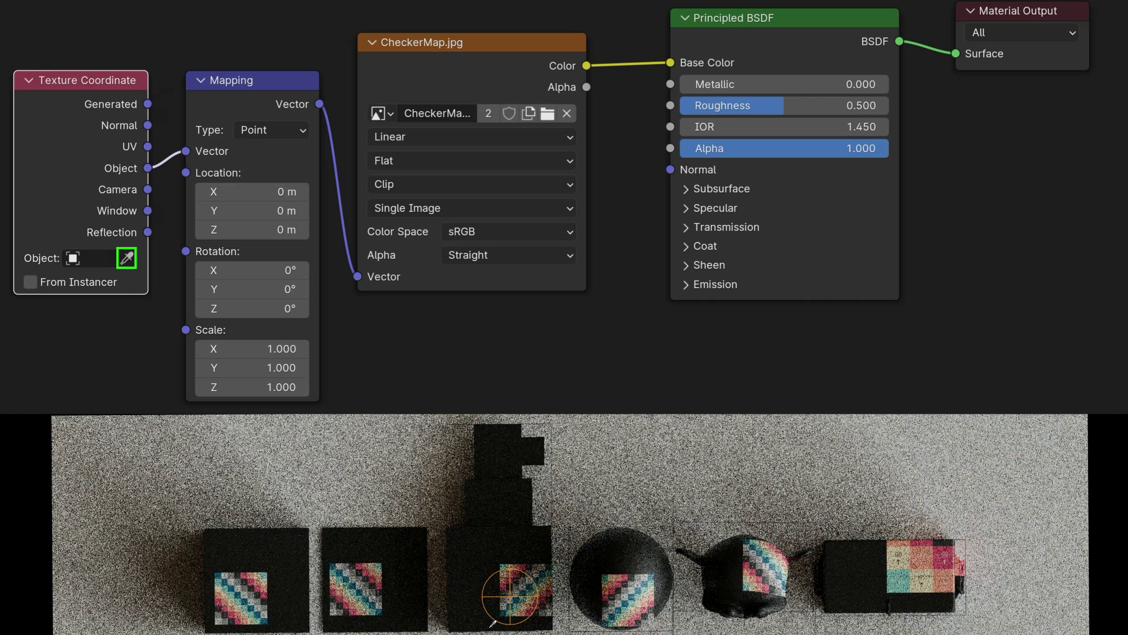
left_click(510, 597)
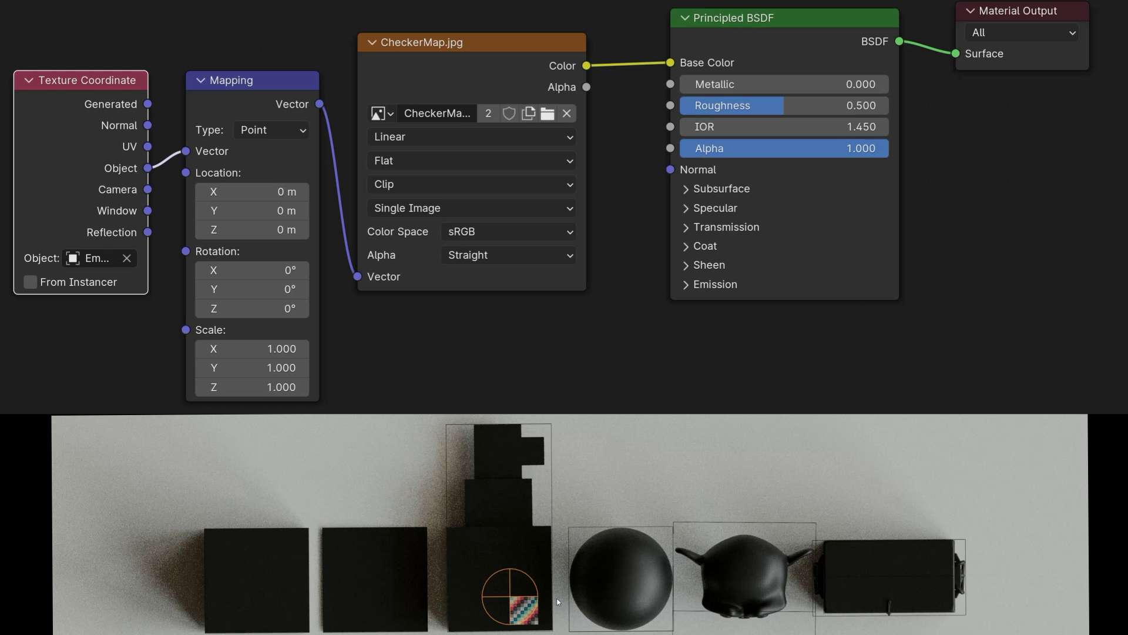
Move the sphere empty across the scene, then clear the Texture Coordinate object field
key("g")
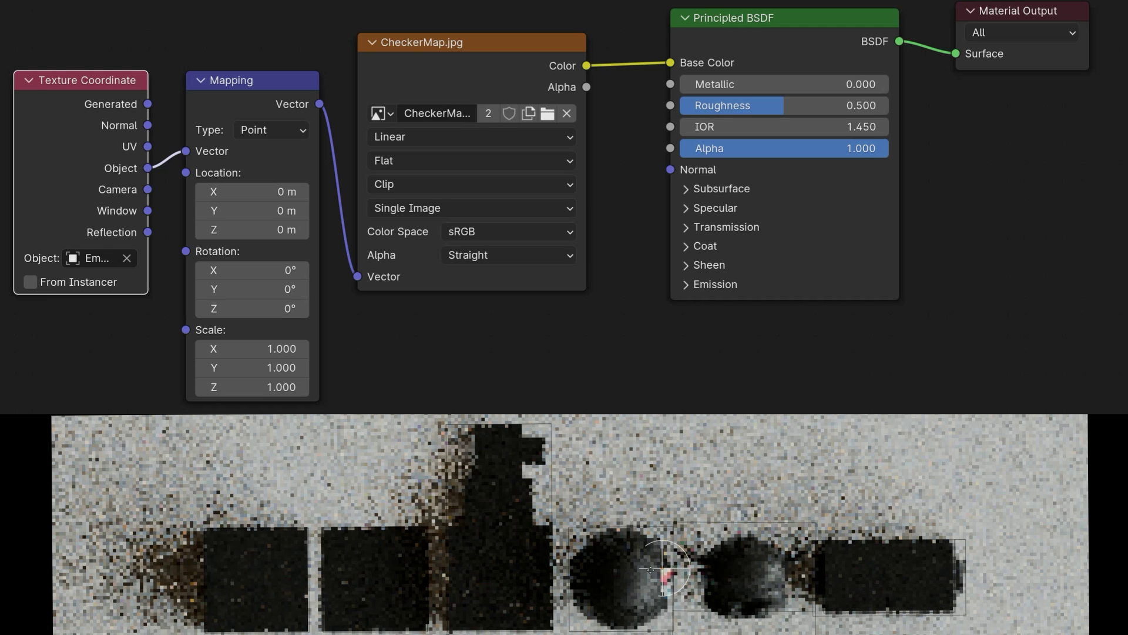
left_click(529, 576)
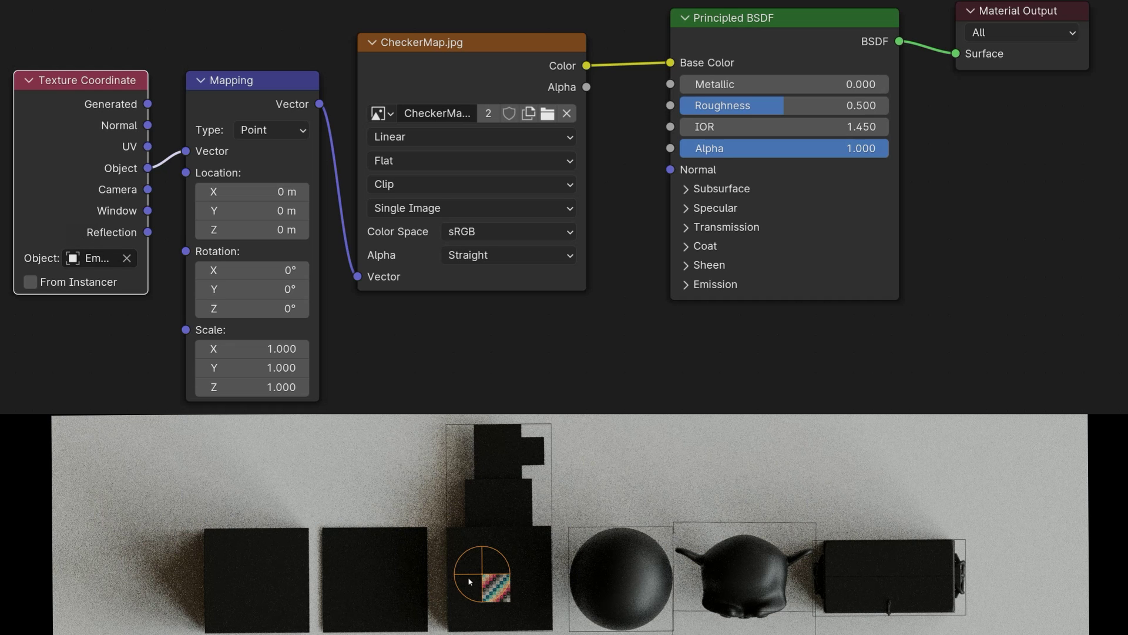
left_click(127, 258)
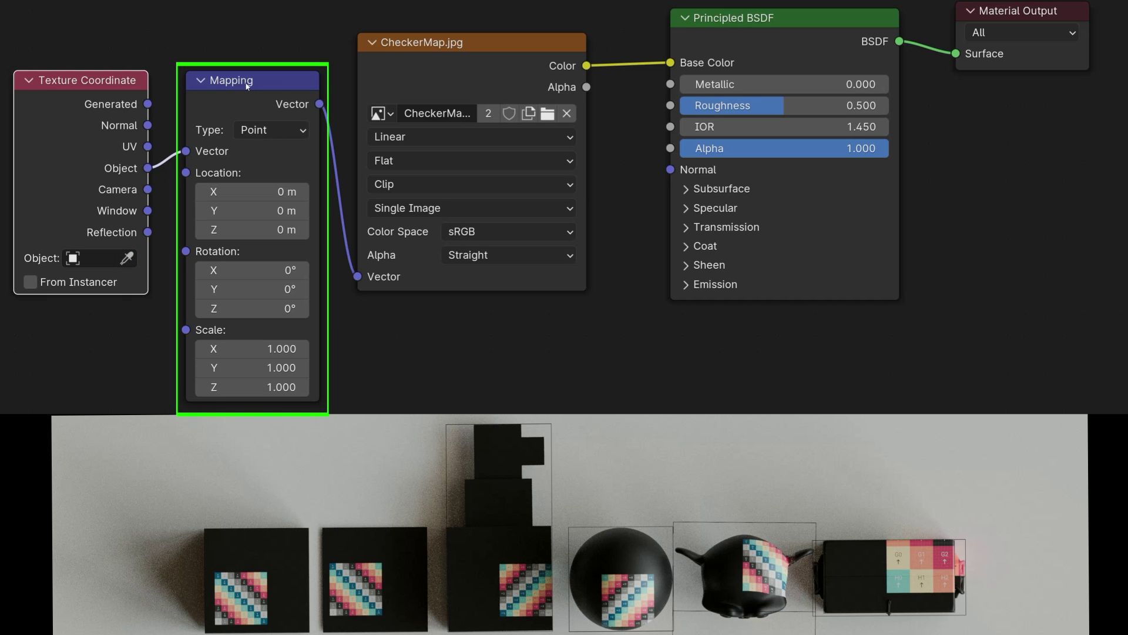
Select the Mapping node and check its Type list, leaving it on Point
left_click_drag(252, 108, 248, 108)
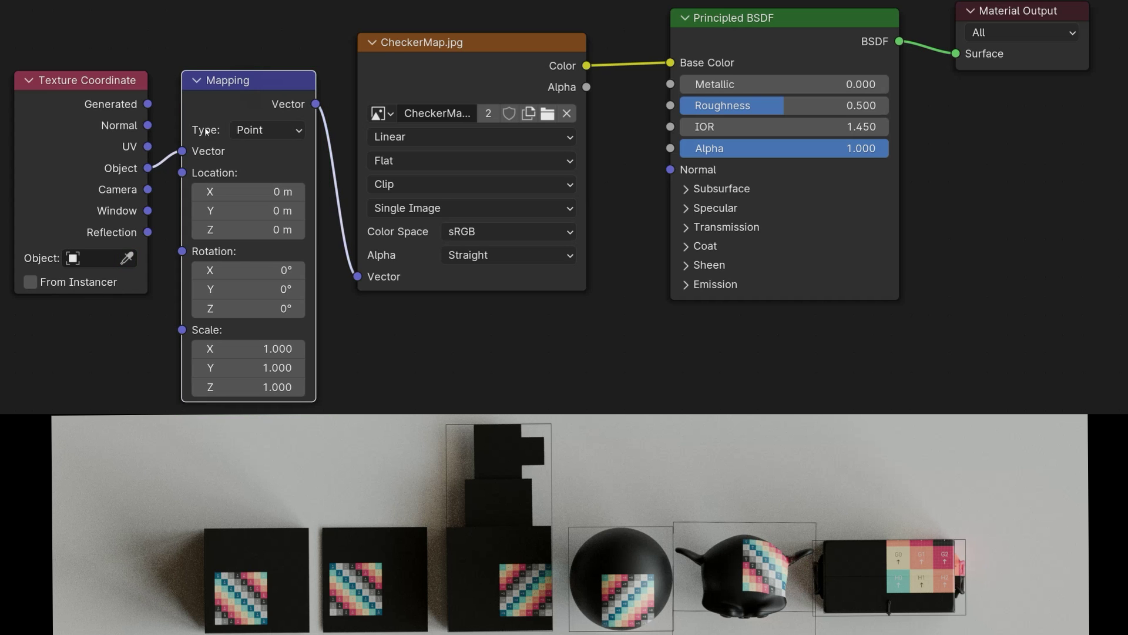
left_click(295, 131)
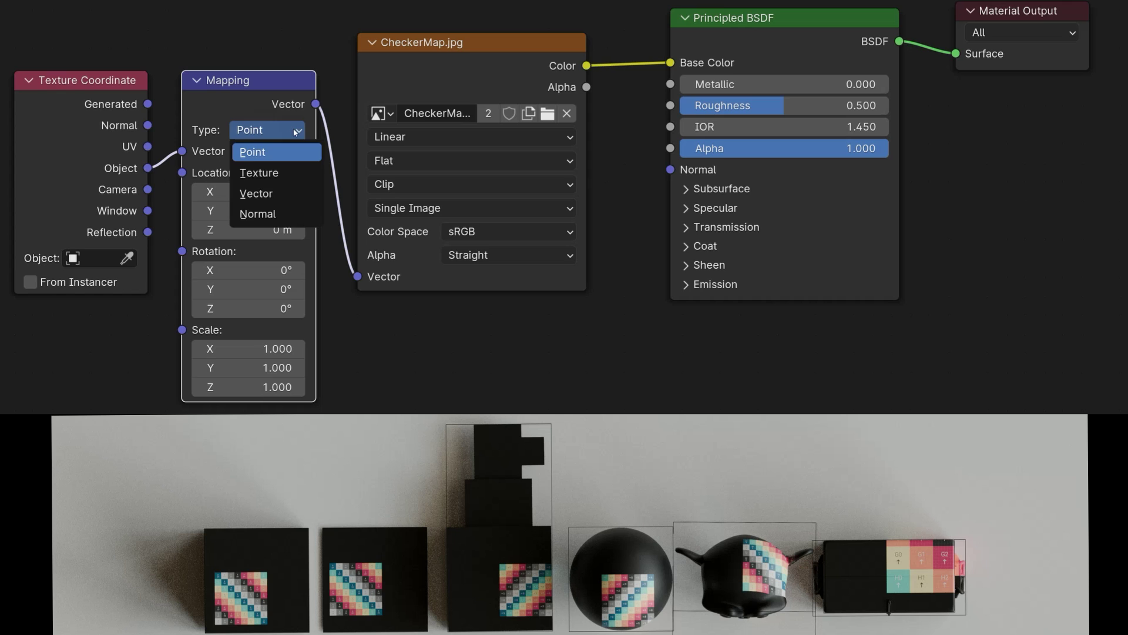
left_click(294, 131)
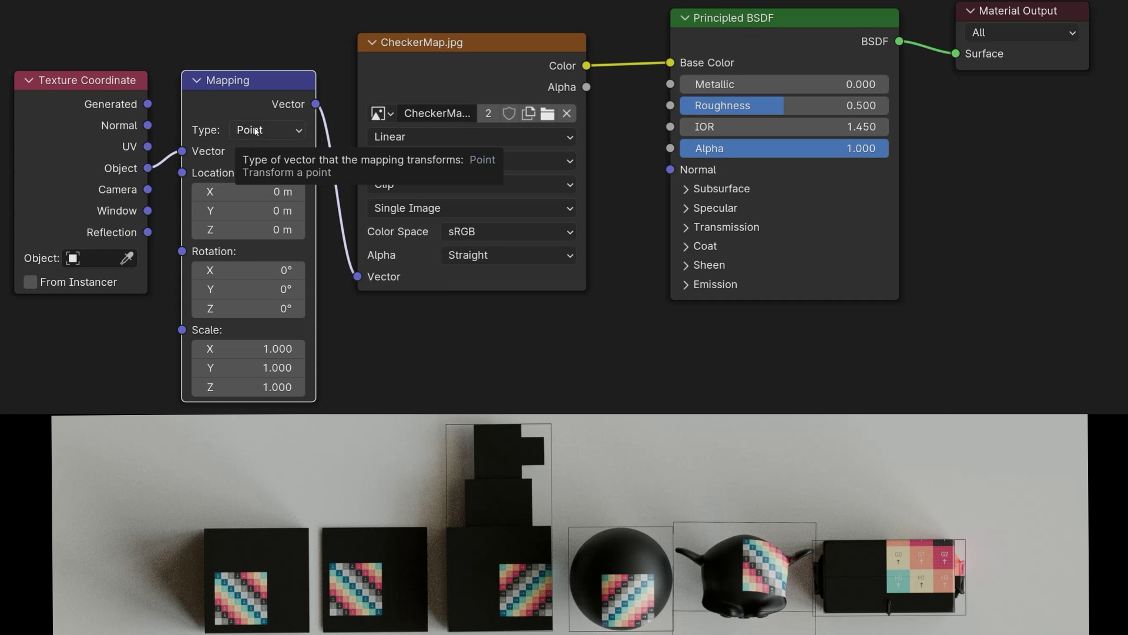
Set the Mapping scale to 5 on X, Y and Z, then reselect the Scale X value
left_click(266, 349)
type("5")
key("Return")
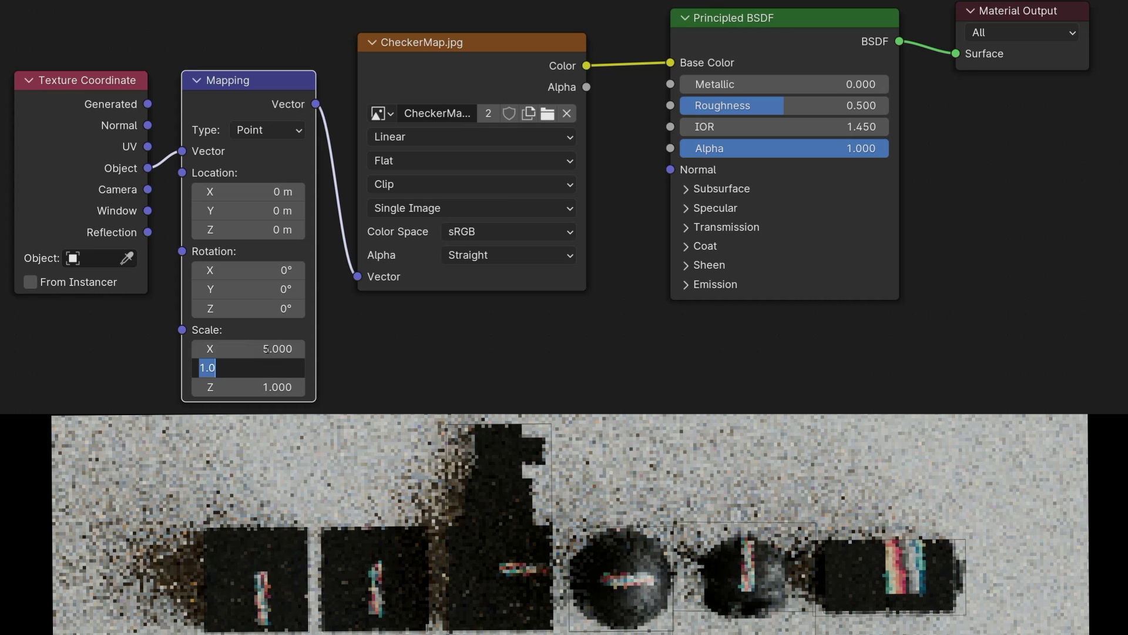
left_click_drag(267, 348, 267, 387)
key("Return")
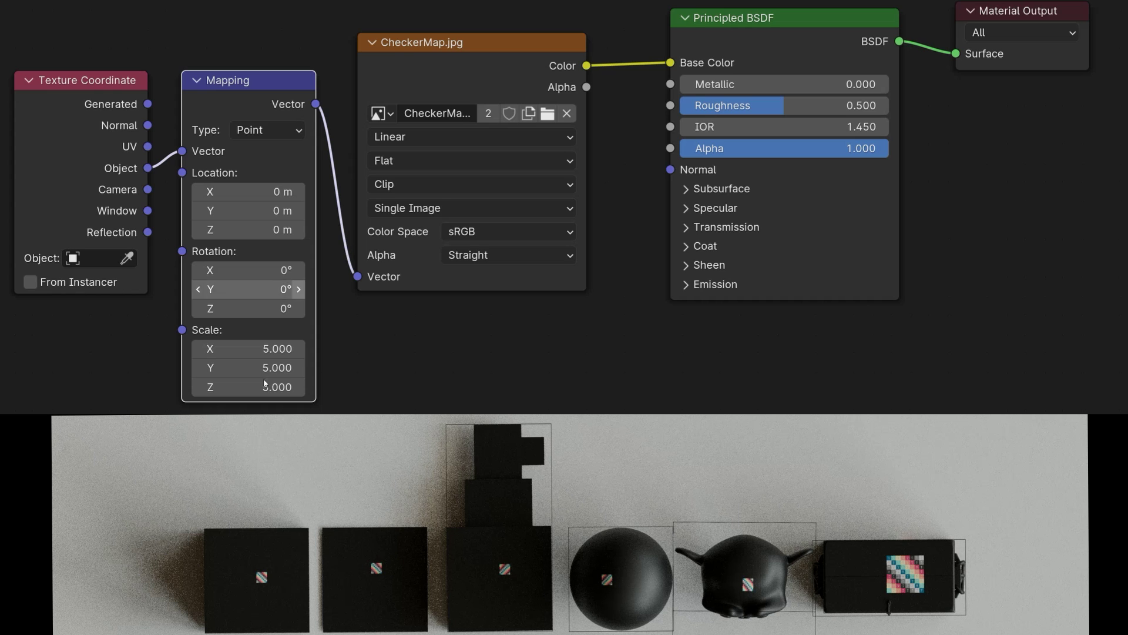
left_click(280, 348)
left_click(280, 346)
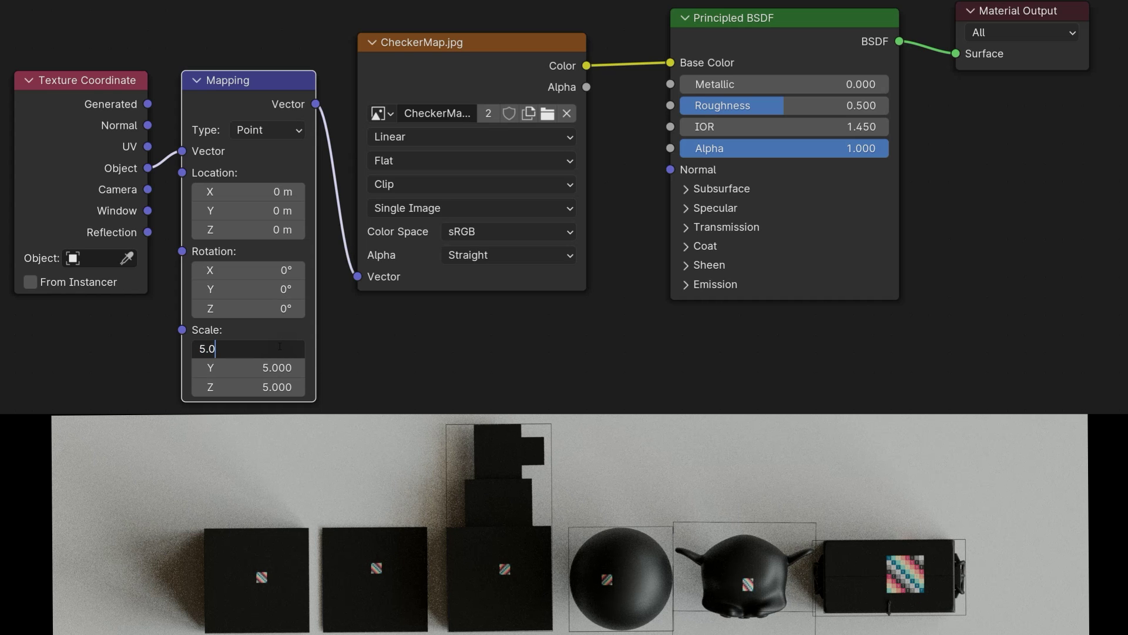
left_click_drag(216, 349, 189, 357)
Reset the Mapping scale to 1 and switch the mapping type to Texture
type("1")
key("Tab")
type("1")
key("Tab")
type("1")
key("Return")
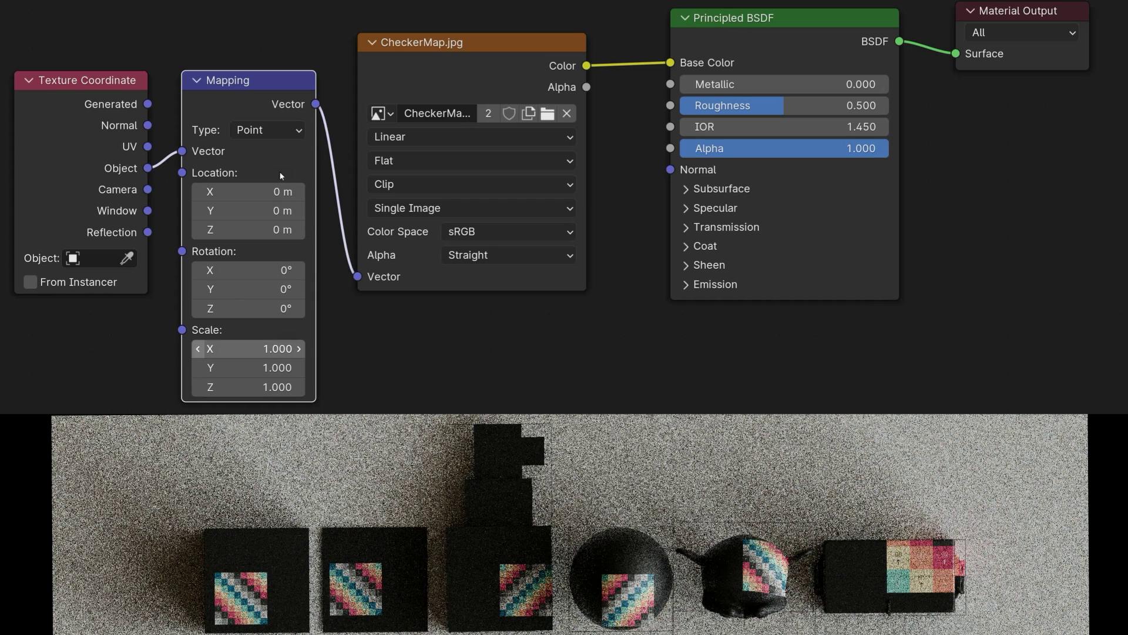
left_click(283, 130)
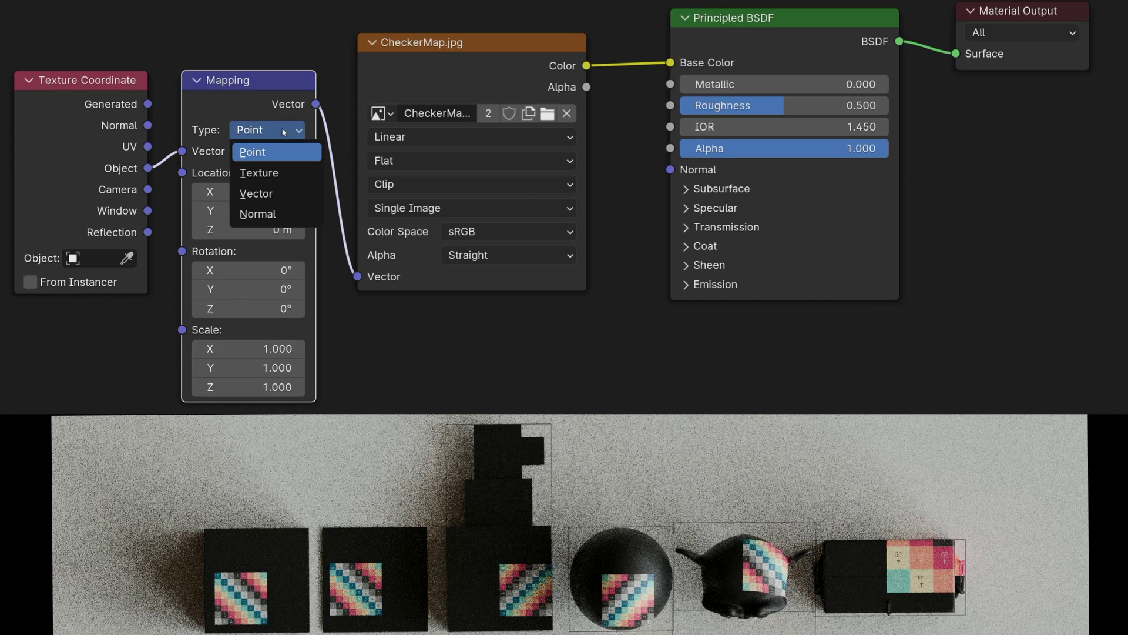
left_click(263, 174)
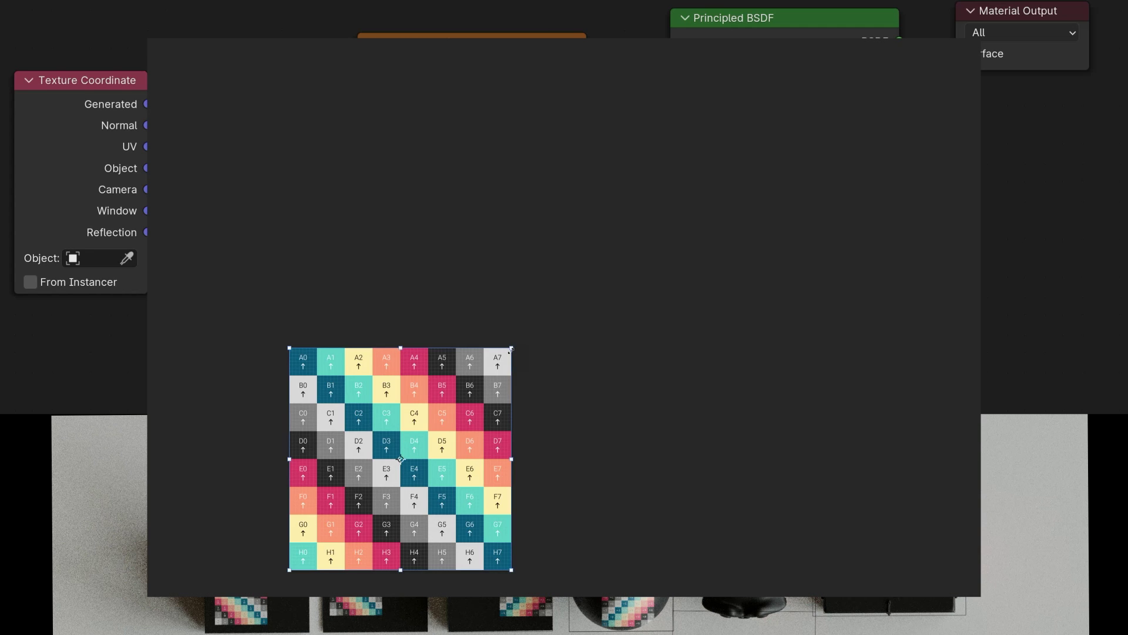
left_click_drag(510, 349, 697, 237)
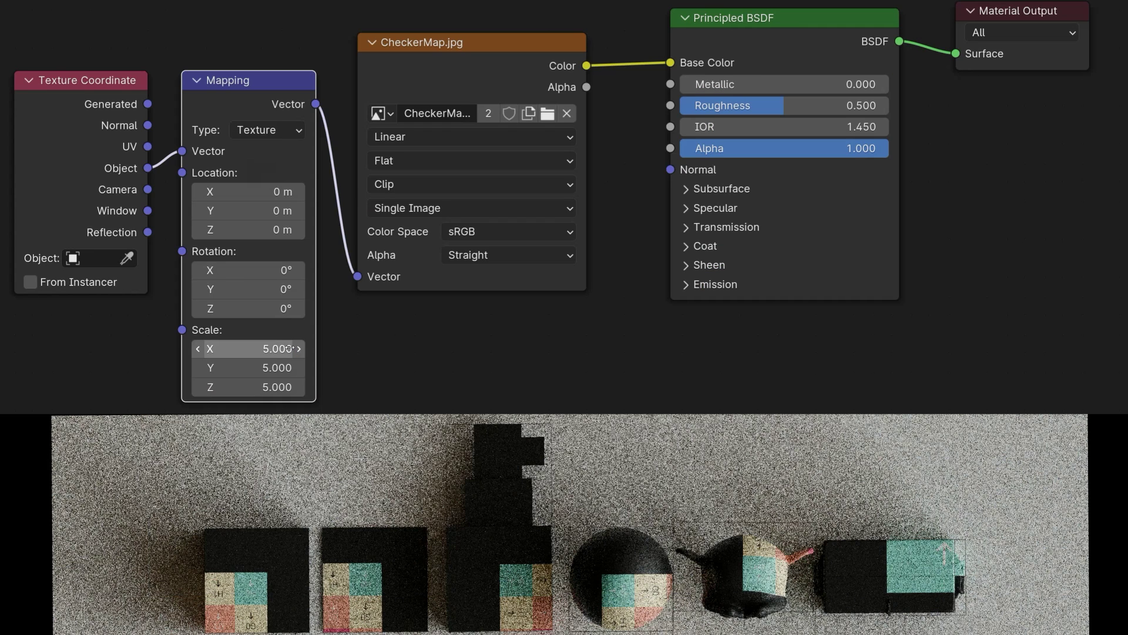
Set the Mapping scale X and Y values to 2
left_click(288, 348)
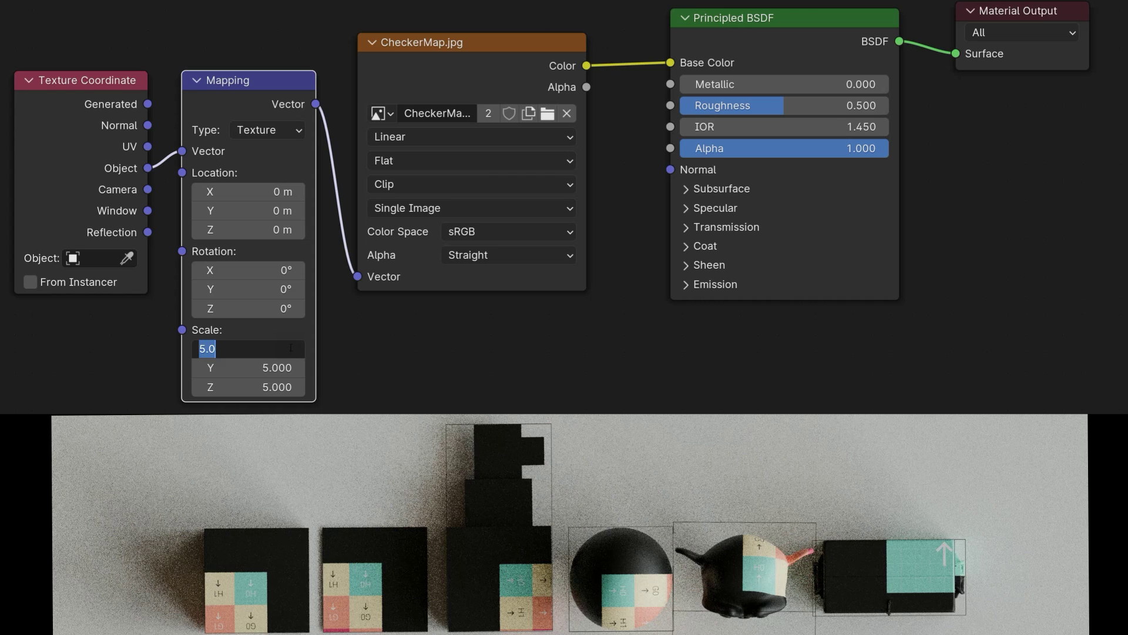
type("2")
key("Tab")
type("2")
key("Tab")
type("2")
key("Return")
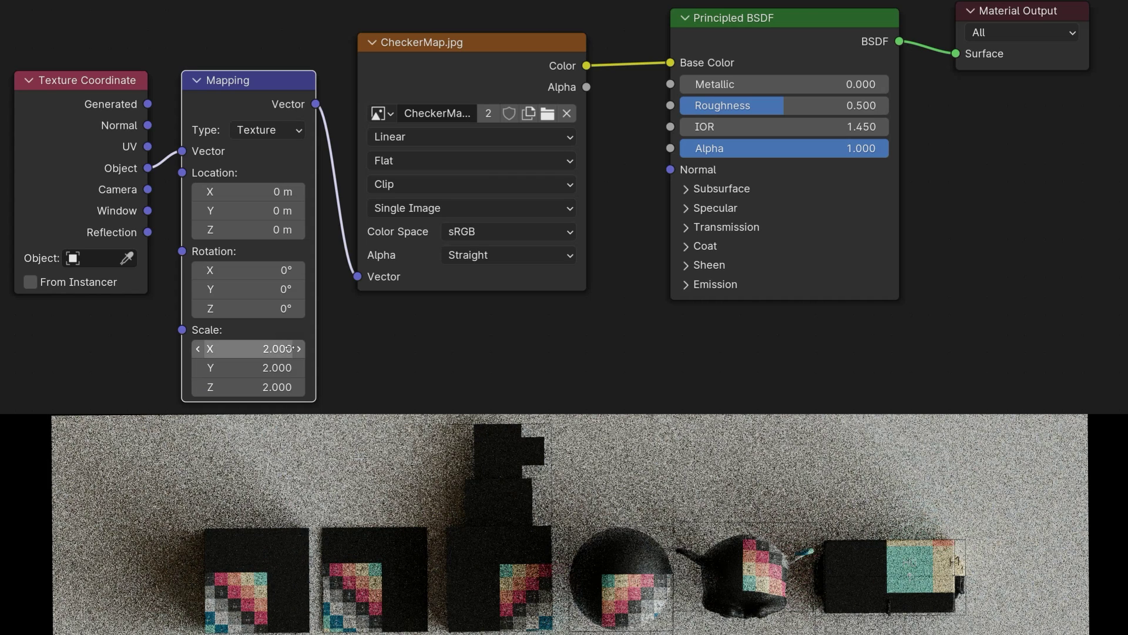
Return the Mapping scale to 1 on all axes and set the type back to Point
left_click(288, 348)
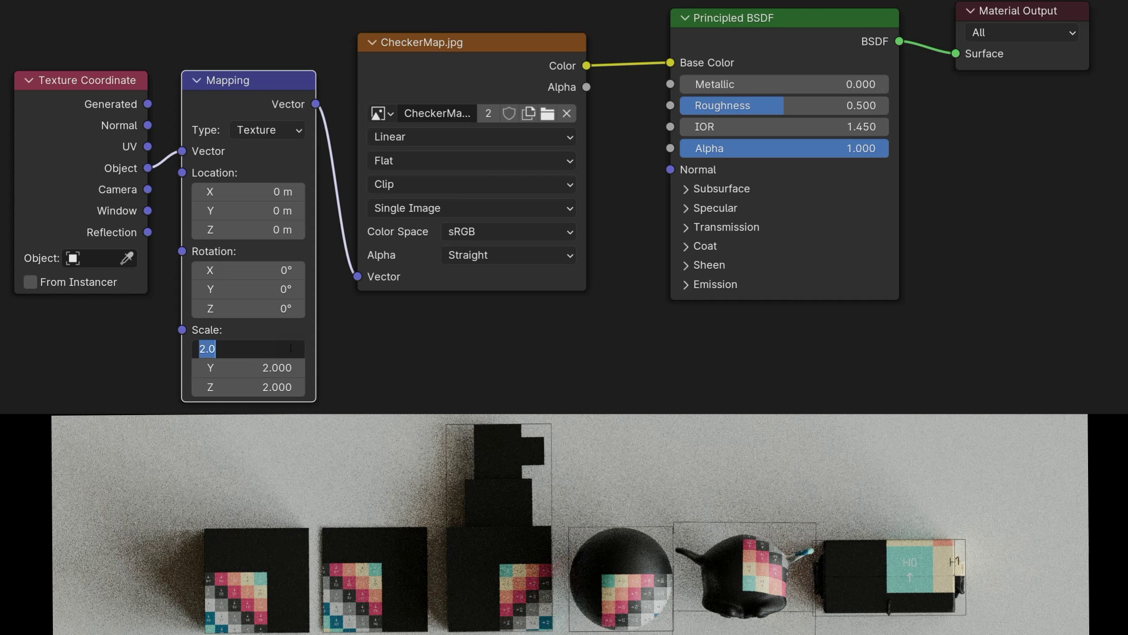
type("1")
key("Tab")
type("1")
key("Tab")
type("1")
key("Return")
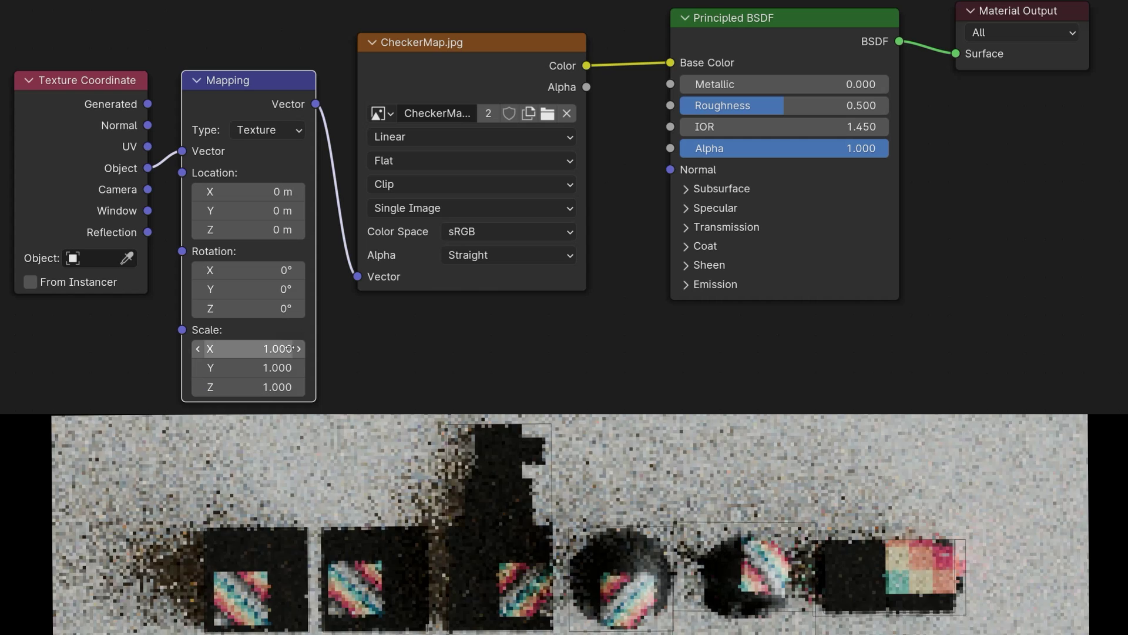
left_click(284, 137)
left_click(264, 148)
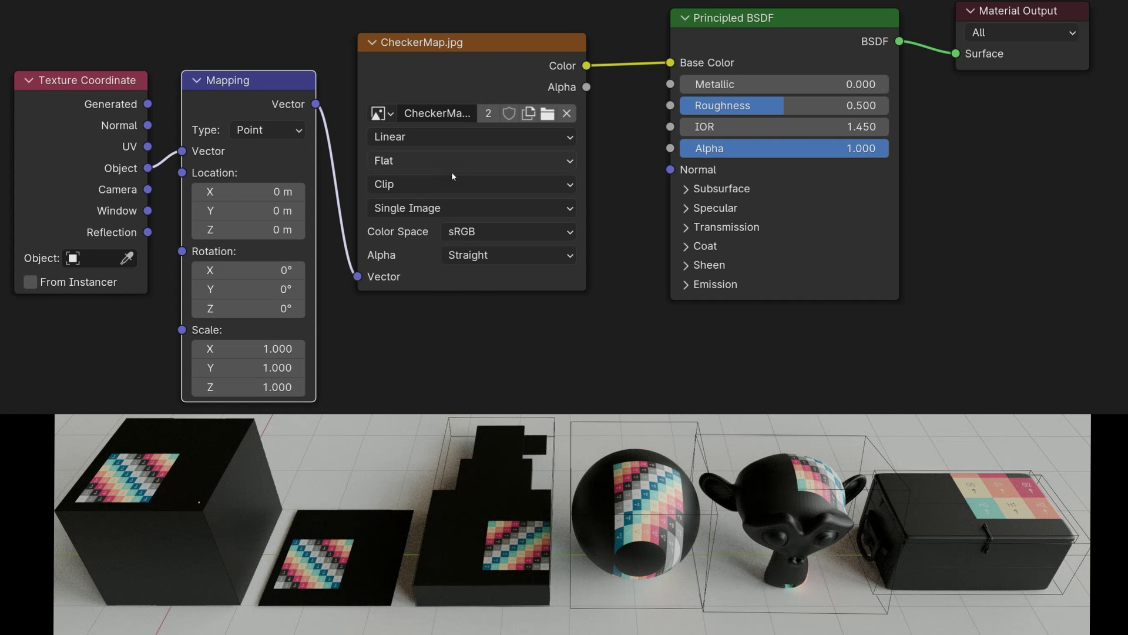
Change the CheckerMap image projection from Flat to Box, with blend 0.262
left_click(407, 163)
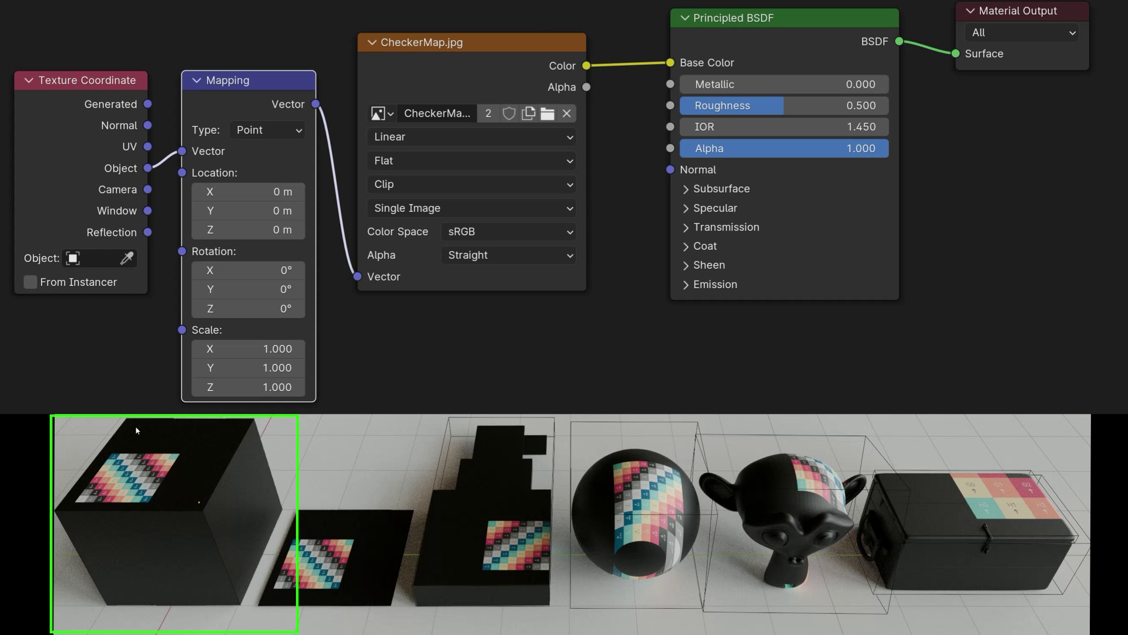
left_click(439, 157)
left_click(428, 229)
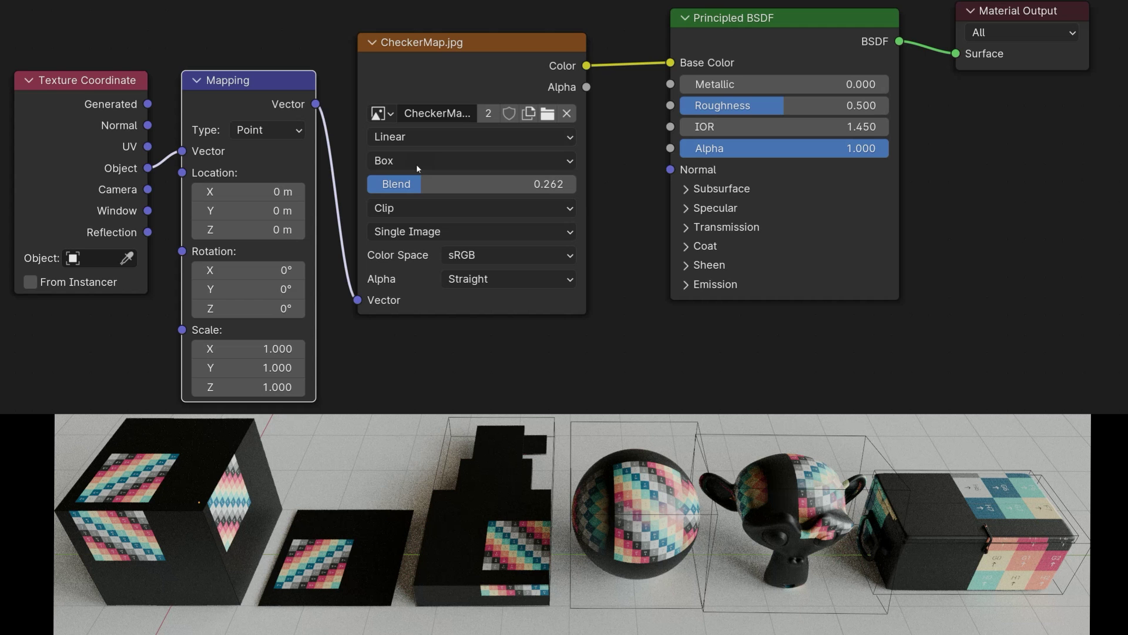
Change the CheckerMap extension from Clip to Repeat, try Mirror, then return to Repeat
left_click(414, 212)
left_click(411, 255)
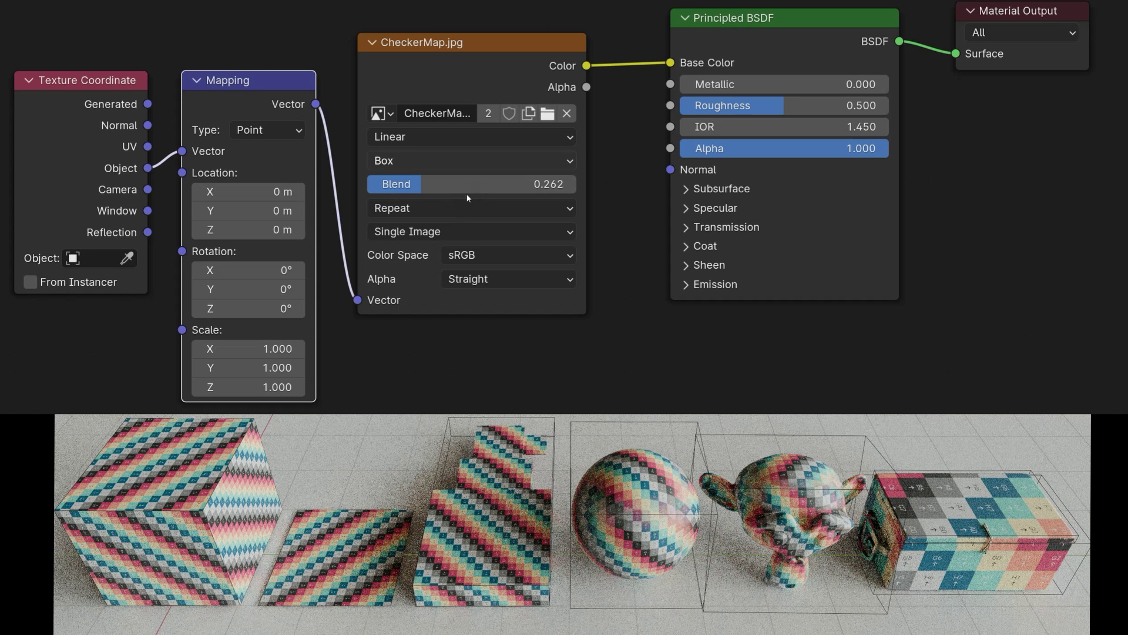
left_click(456, 210)
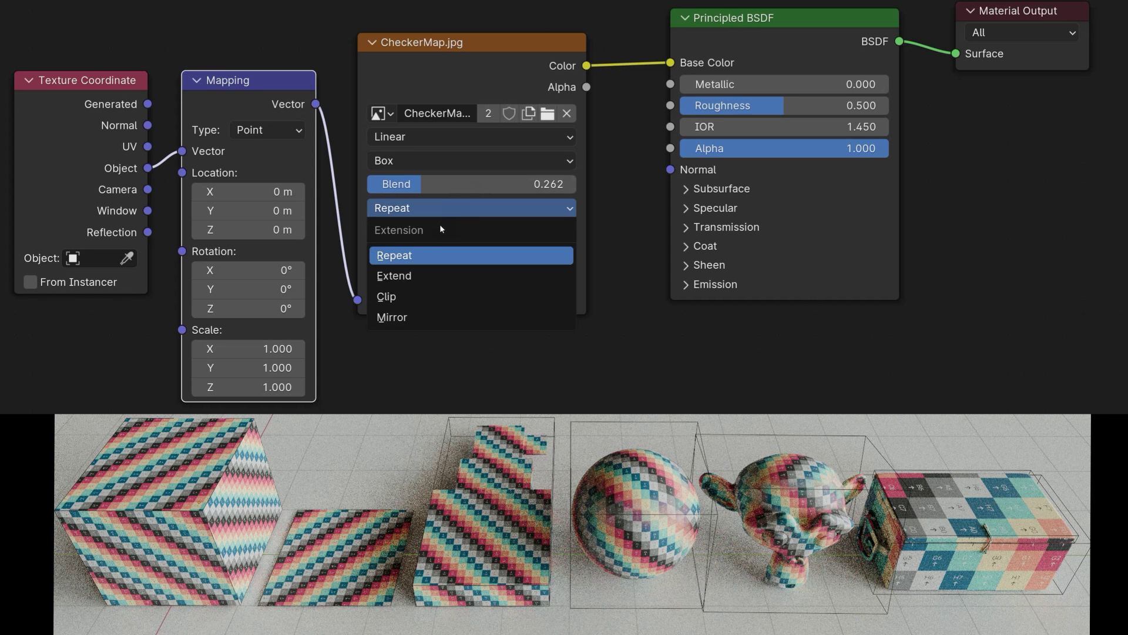
left_click(402, 317)
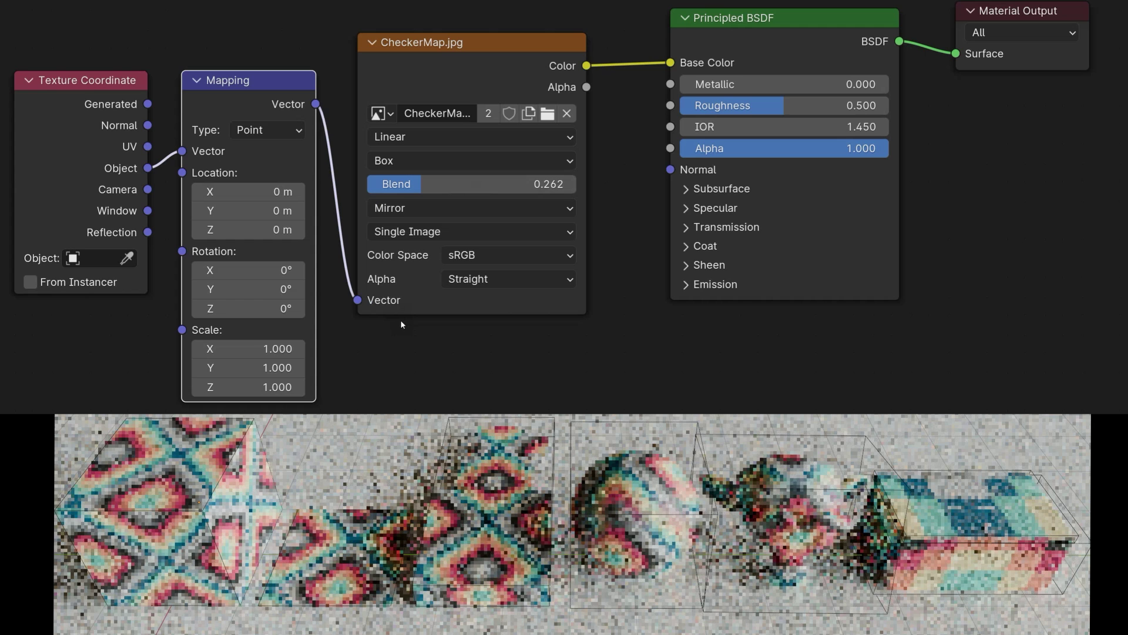
left_click(410, 211)
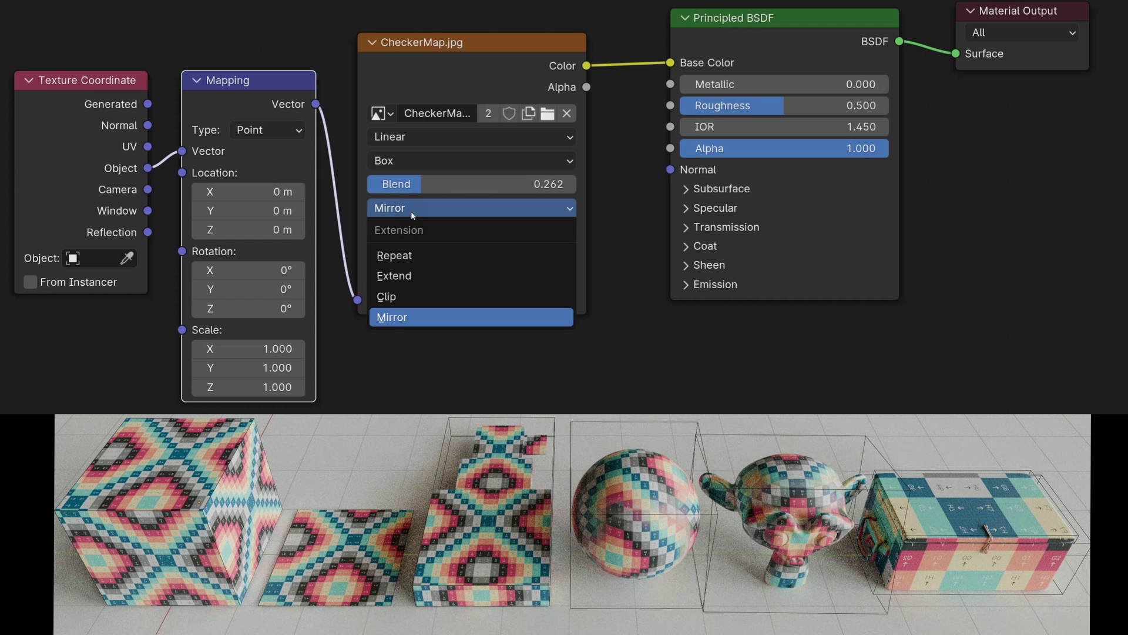
left_click(416, 253)
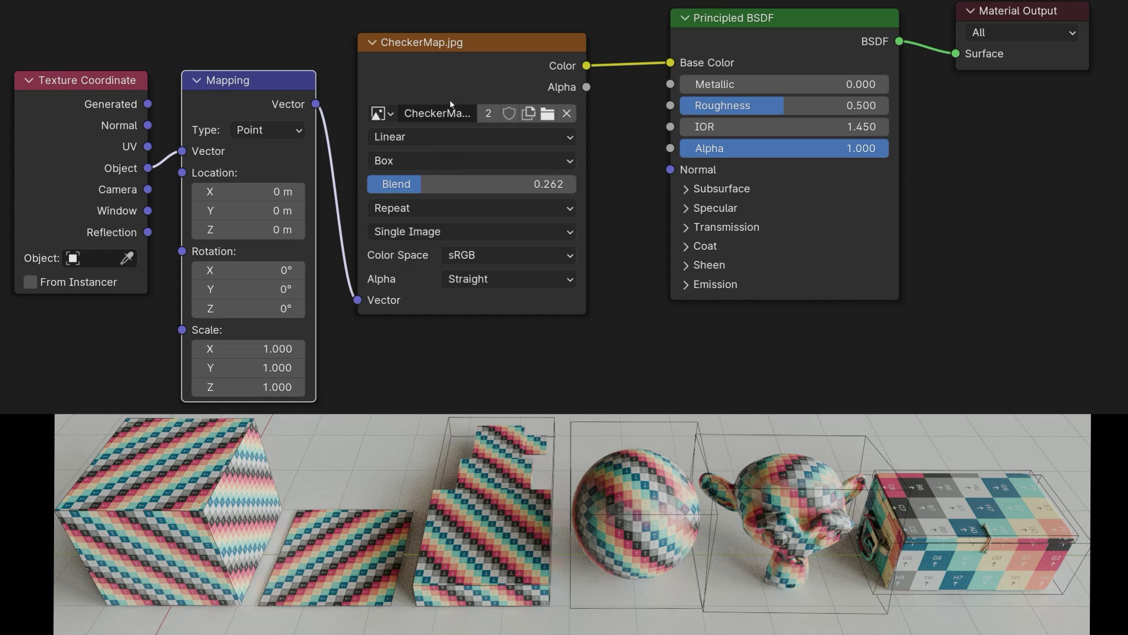
Lower the CheckerMap box blend to 0, then raise it to 0.276 to soften face seams
left_click(69, 89)
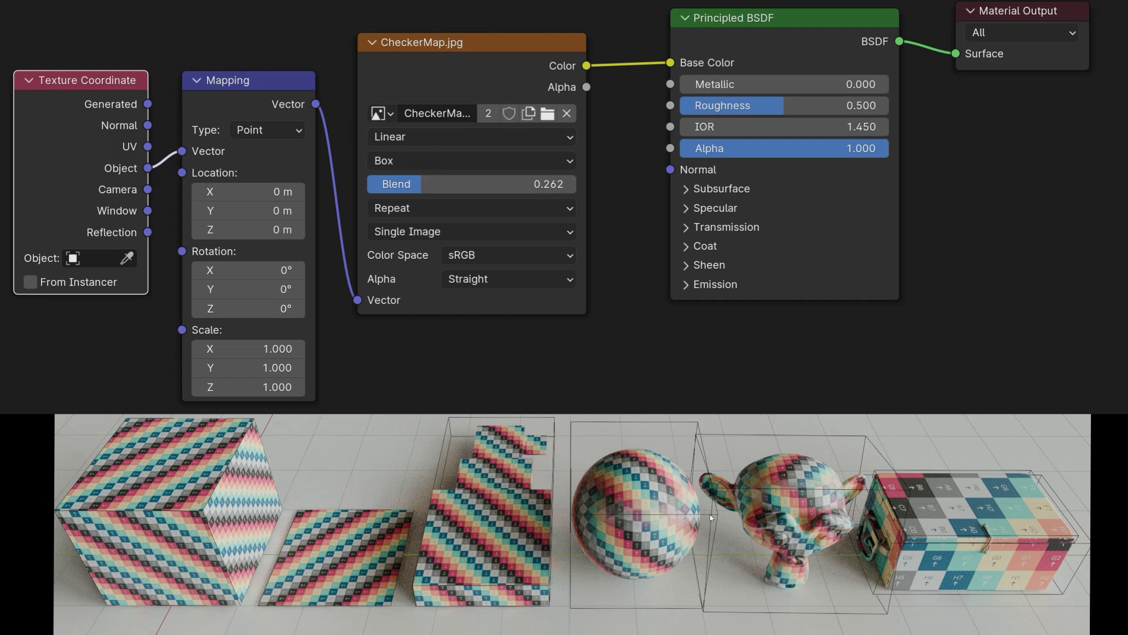
left_click_drag(470, 184, 369, 184)
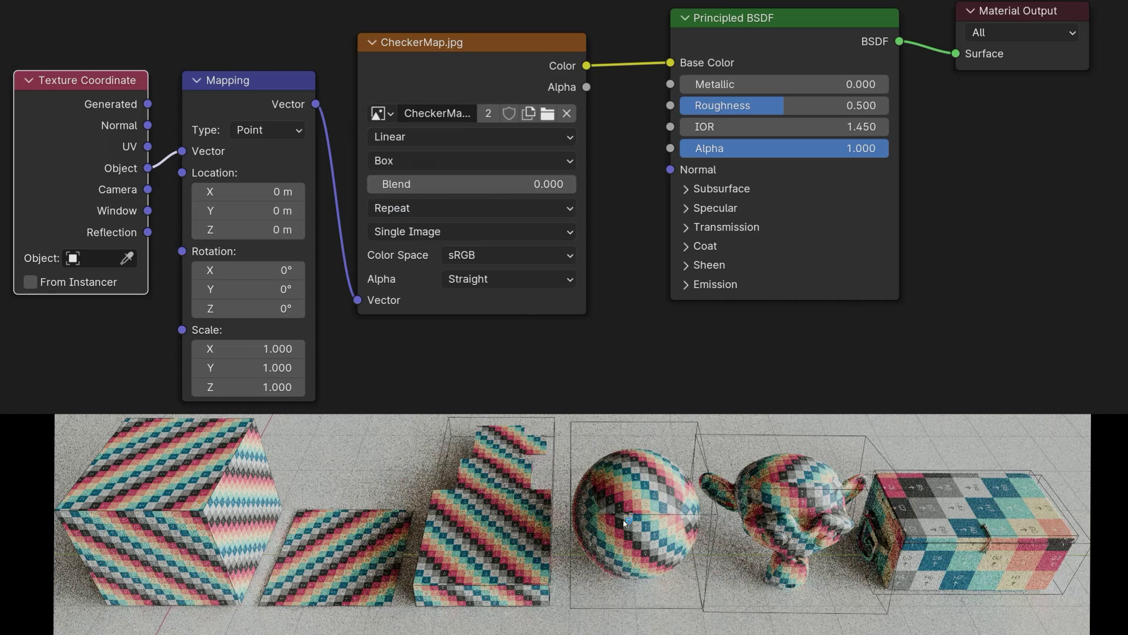
scroll(624, 521, "up", 3)
scroll(640, 552, "down", 3)
scroll(655, 580, "up", 3)
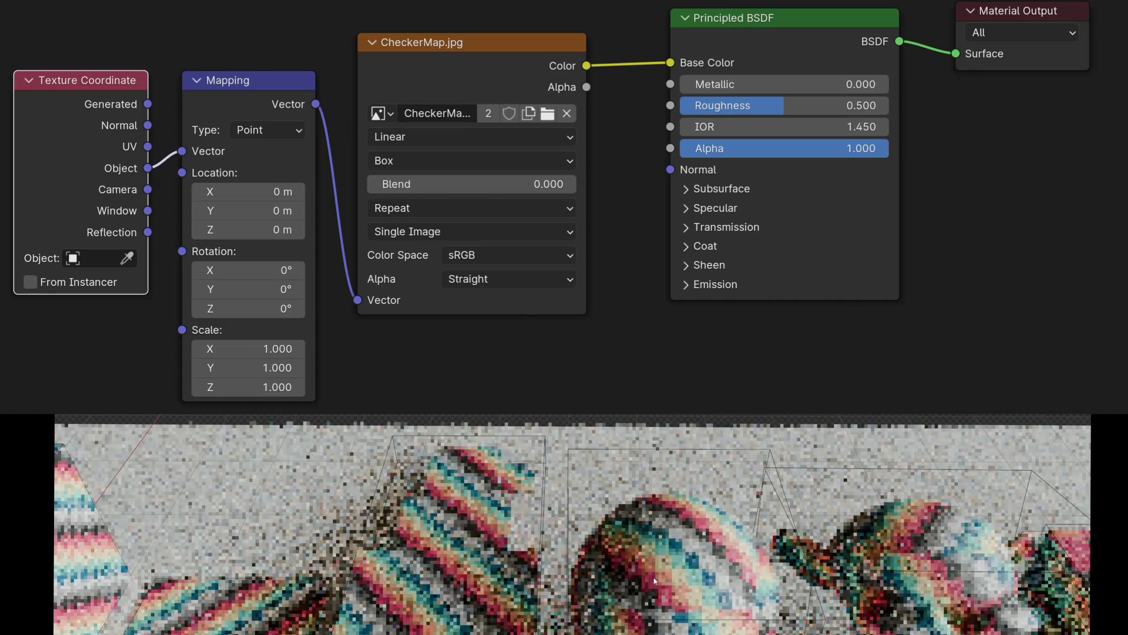
scroll(652, 573, "down", 3)
scroll(646, 561, "up", 3)
scroll(641, 549, "down", 2)
scroll(633, 533, "up", 3)
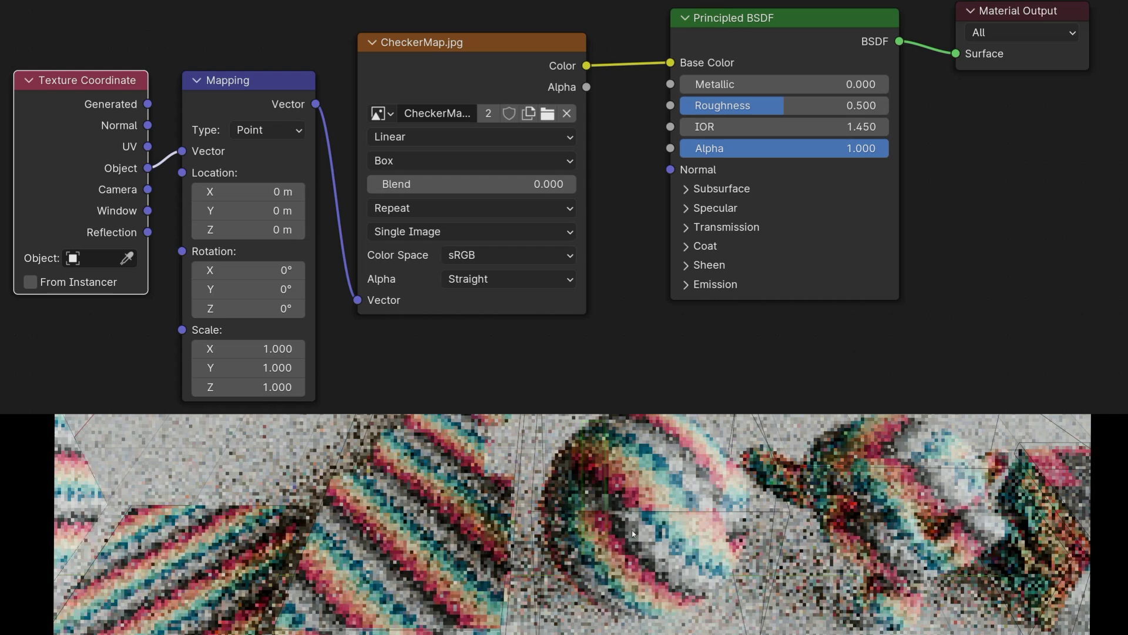
scroll(633, 533, "down", 4)
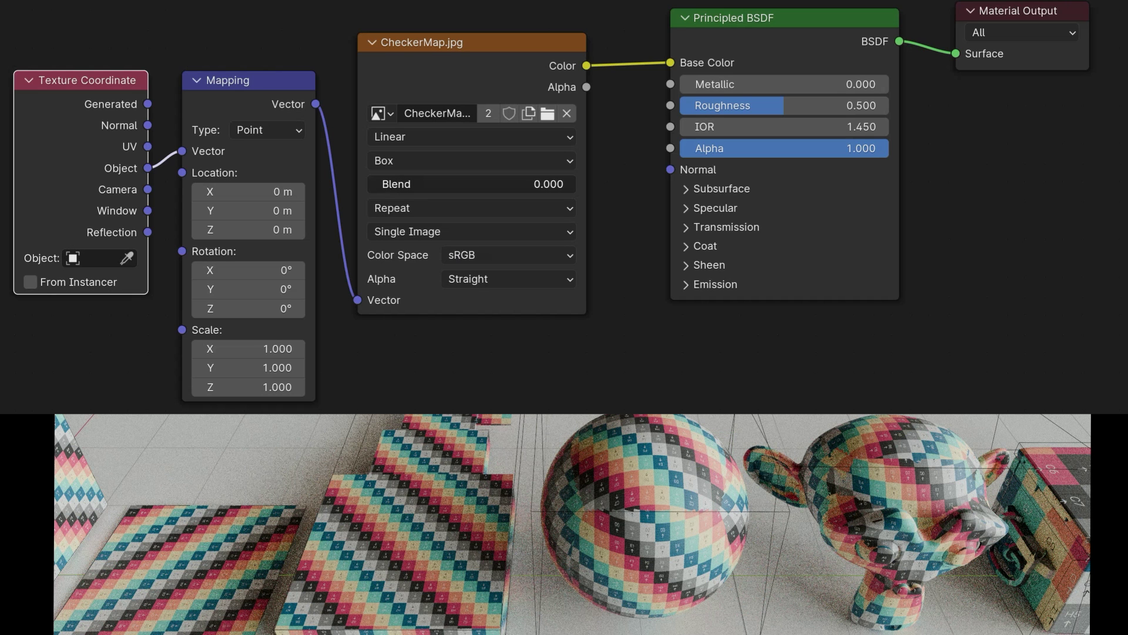
left_click_drag(470, 184, 528, 184)
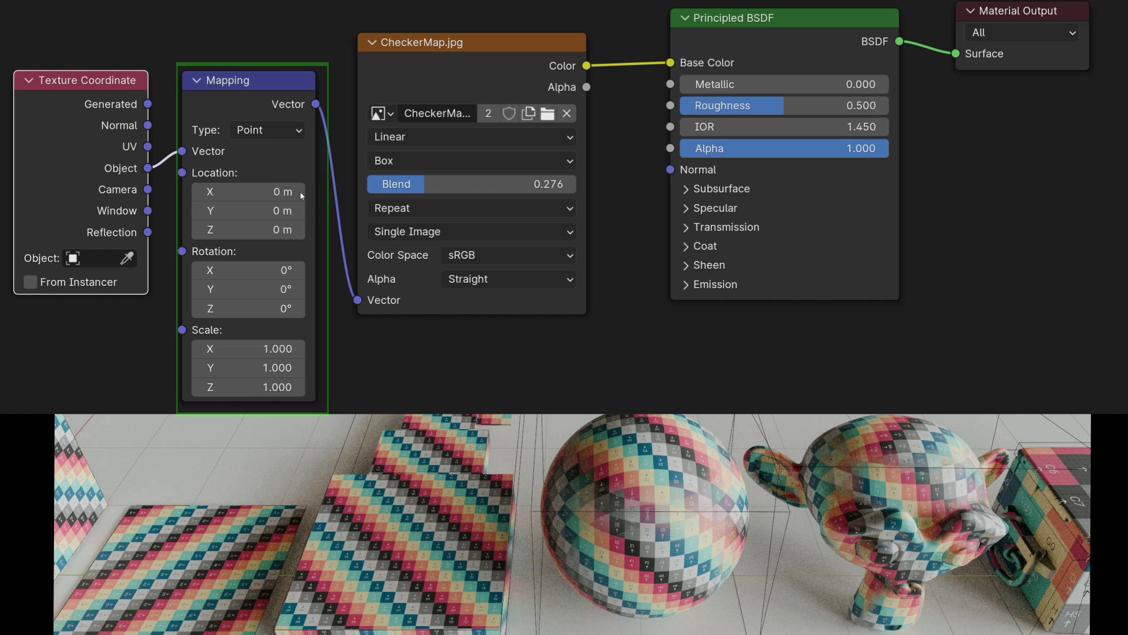
Delete the Mapping node and wire Texture Coordinate Object straight into CheckerMap's Vector socket
left_click_drag(255, 101, 263, 215)
key("x")
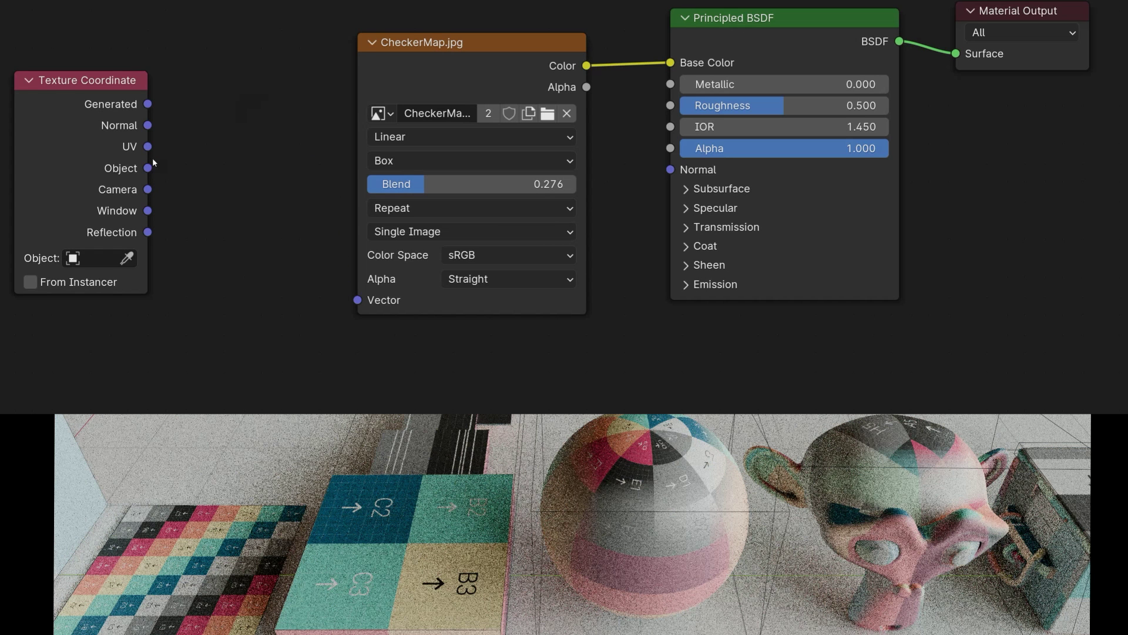
left_click_drag(148, 169, 358, 300)
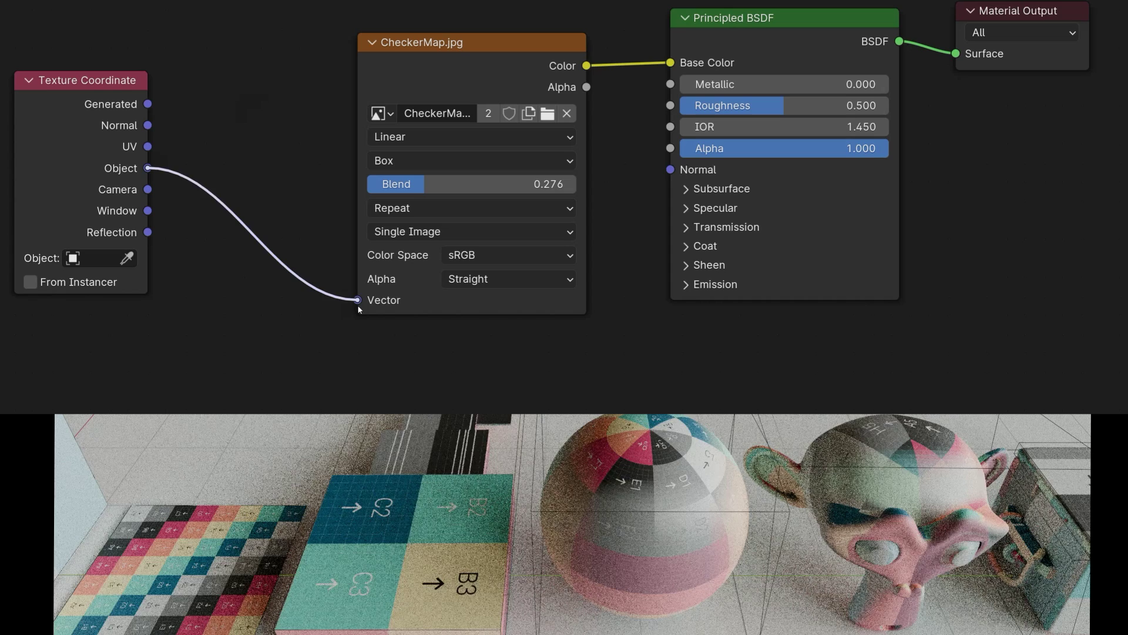